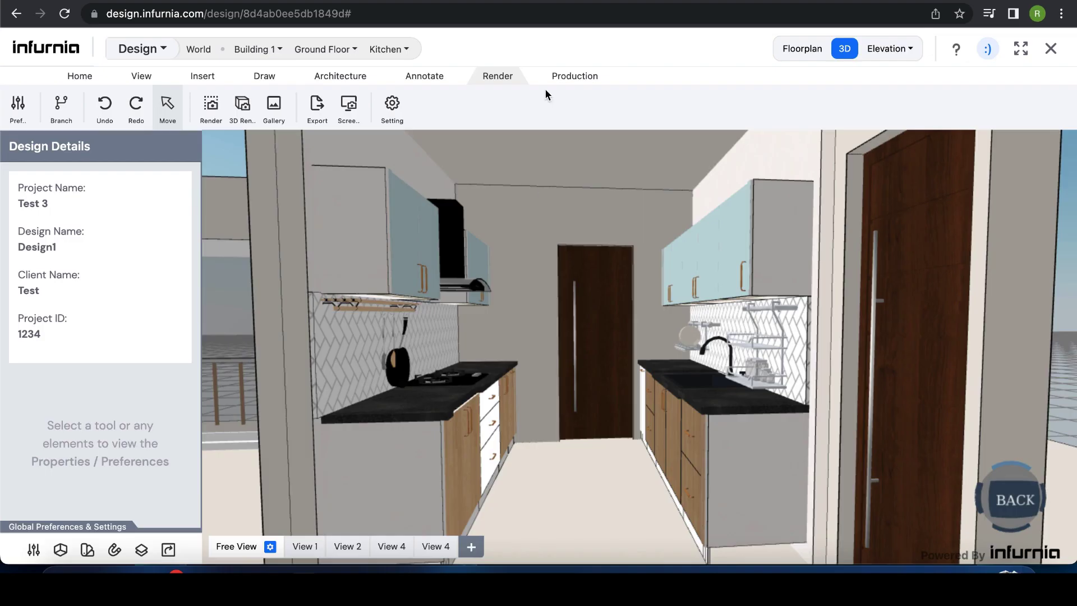
# - Orbit the Test 3 kitchen model in the 3D view to look around
pyautogui.moveTo(565, 349)
pyautogui.mouseDown()
pyautogui.moveTo(555, 348)
pyautogui.moveTo(597, 348)
pyautogui.moveTo(555, 349)
pyautogui.mouseUp()
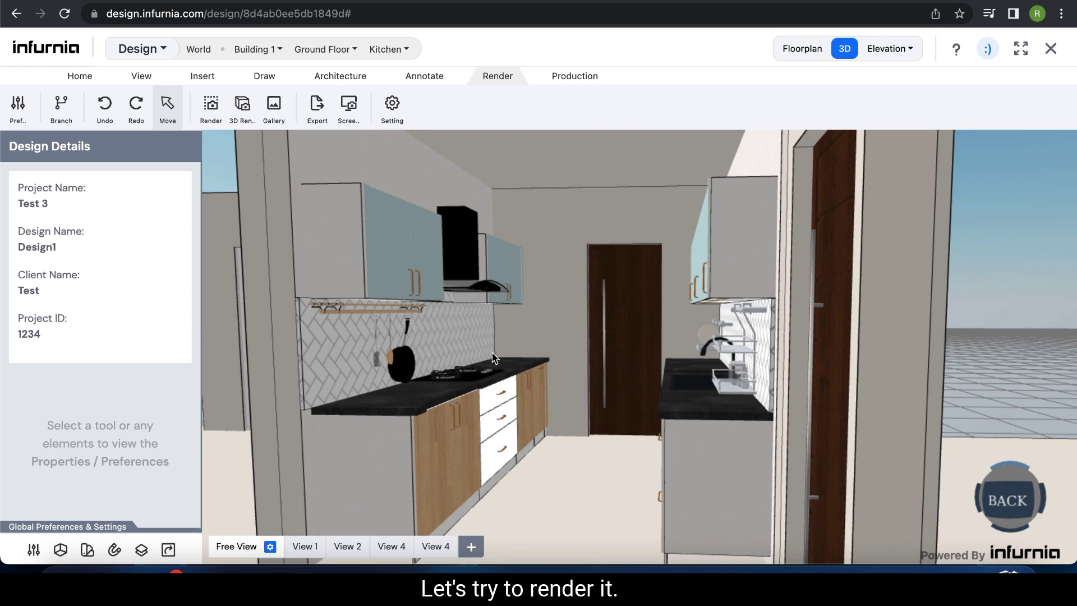
pyautogui.click(478, 348)
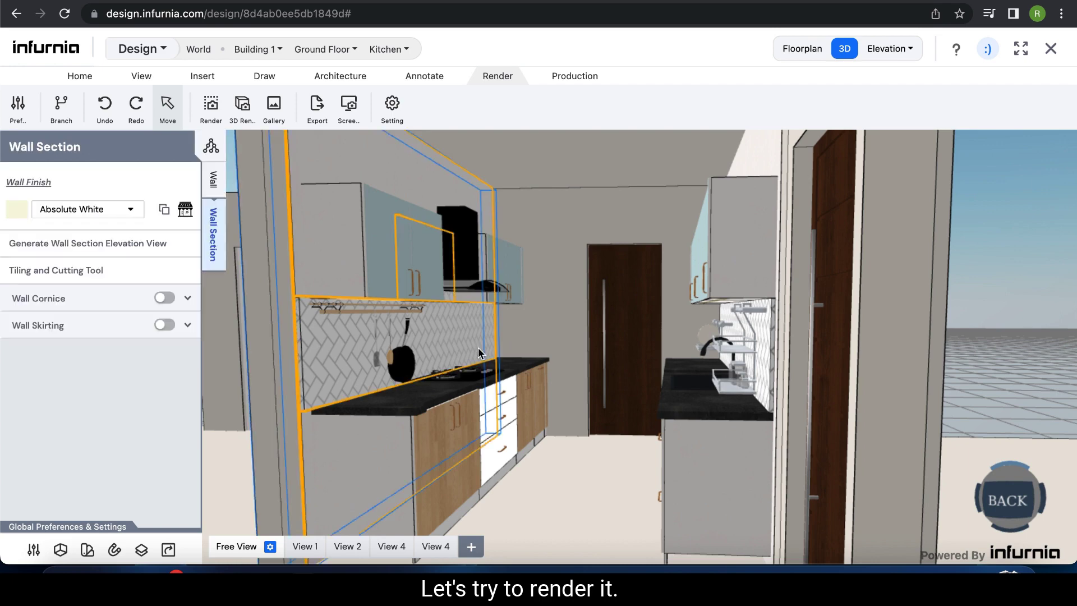
pyautogui.click(579, 467)
pyautogui.moveTo(590, 393); pyautogui.dragTo(603, 387)
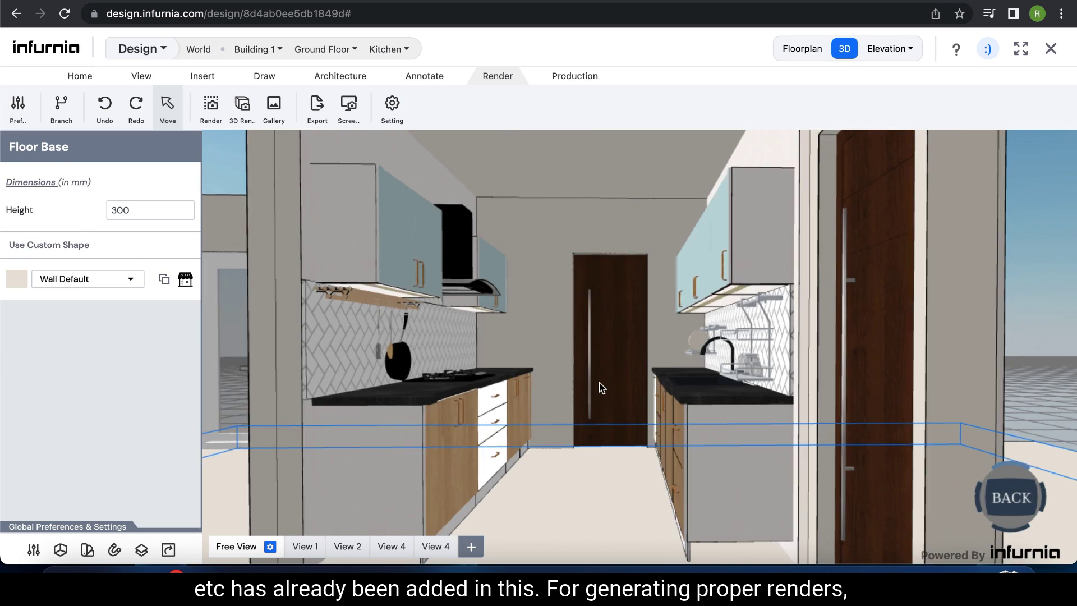
pyautogui.moveTo(602, 388); pyautogui.dragTo(596, 415)
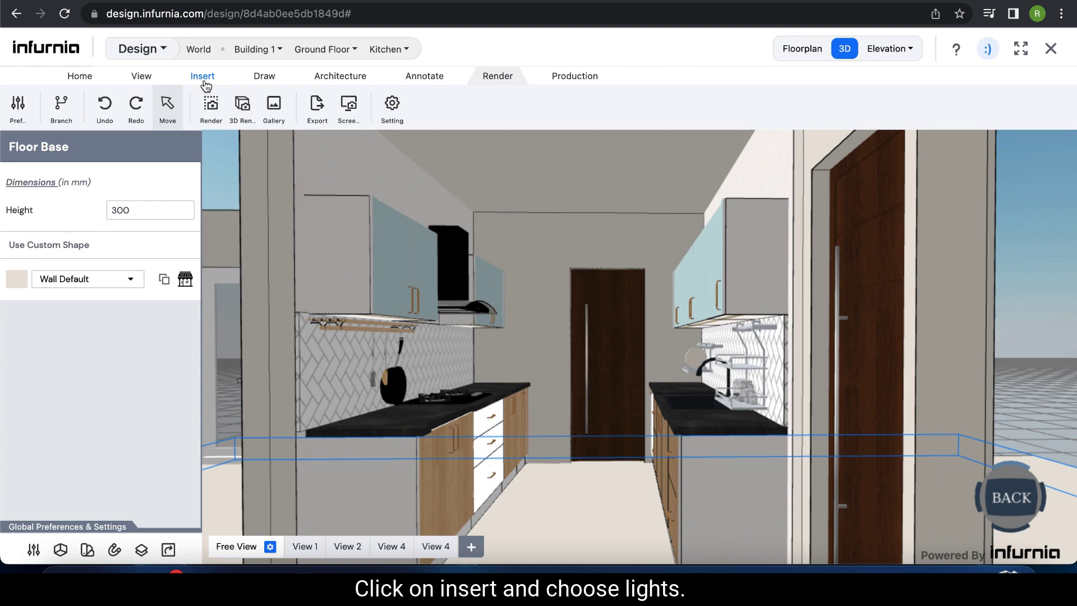
# - Place a Ceiling Light 4 fixture on the ceiling above the middle of the kitchen
pyautogui.click(203, 78)
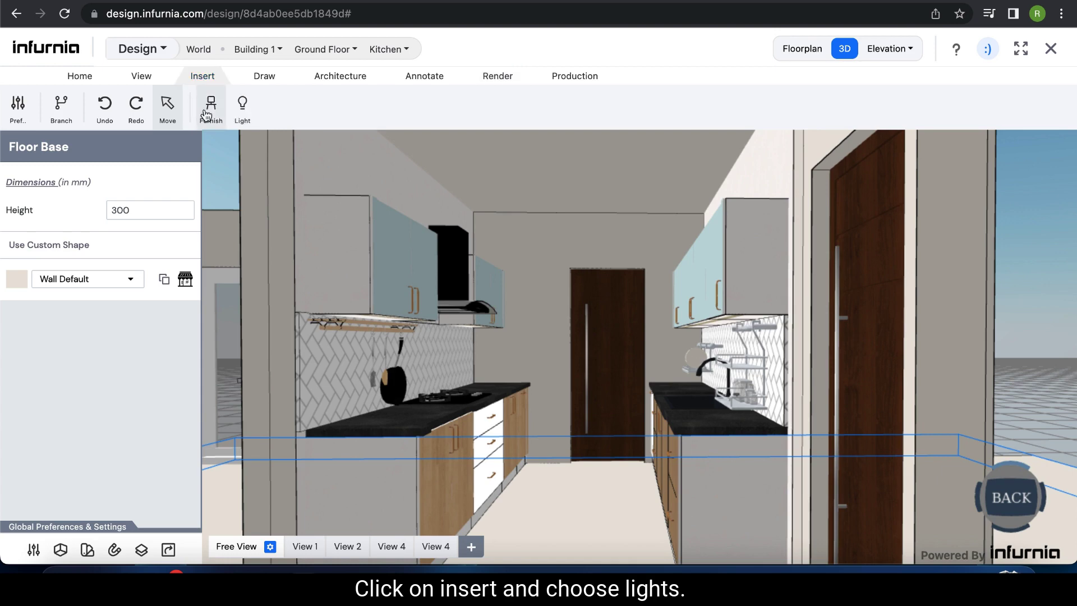
pyautogui.click(243, 106)
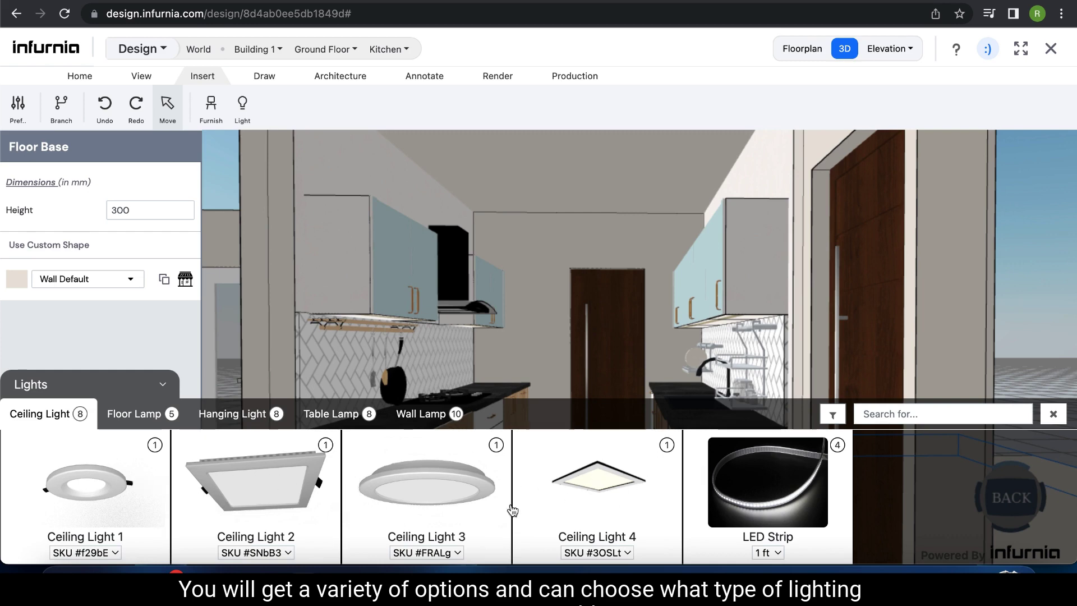
pyautogui.click(593, 498)
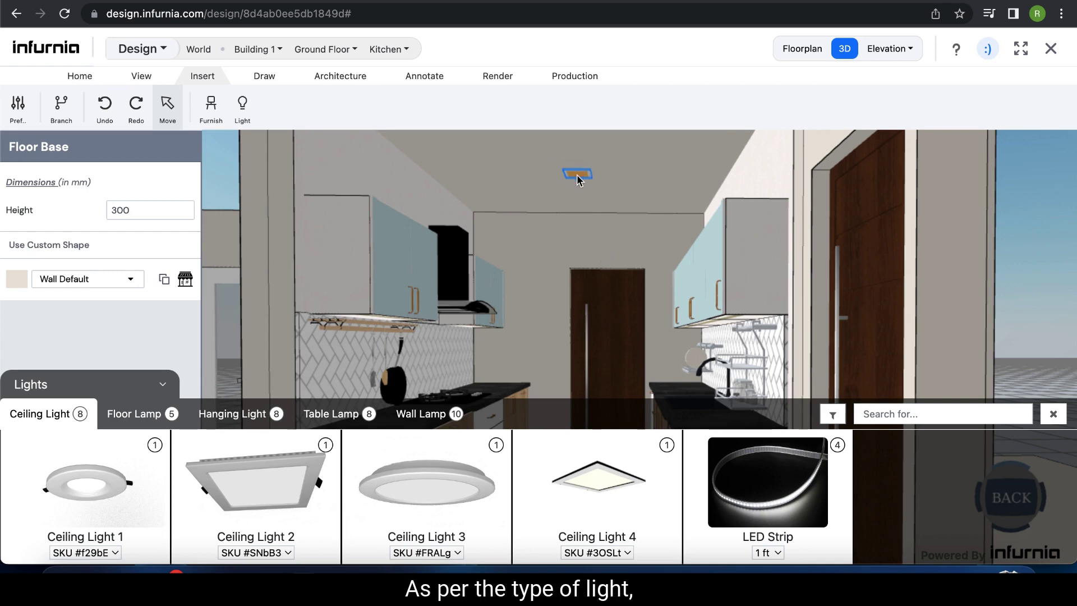
pyautogui.click(580, 180)
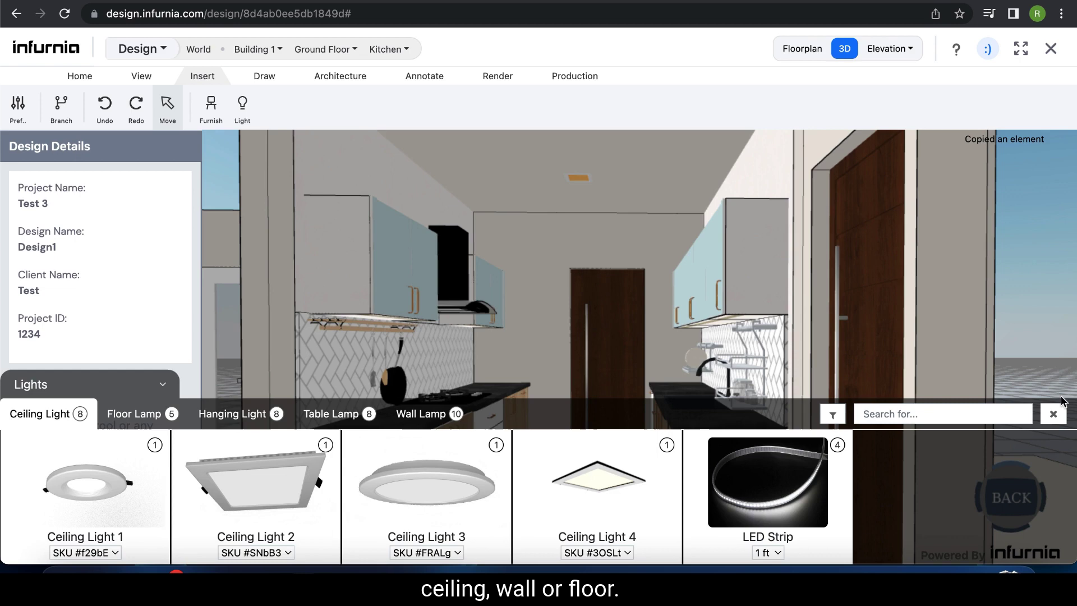
pyautogui.click(1057, 412)
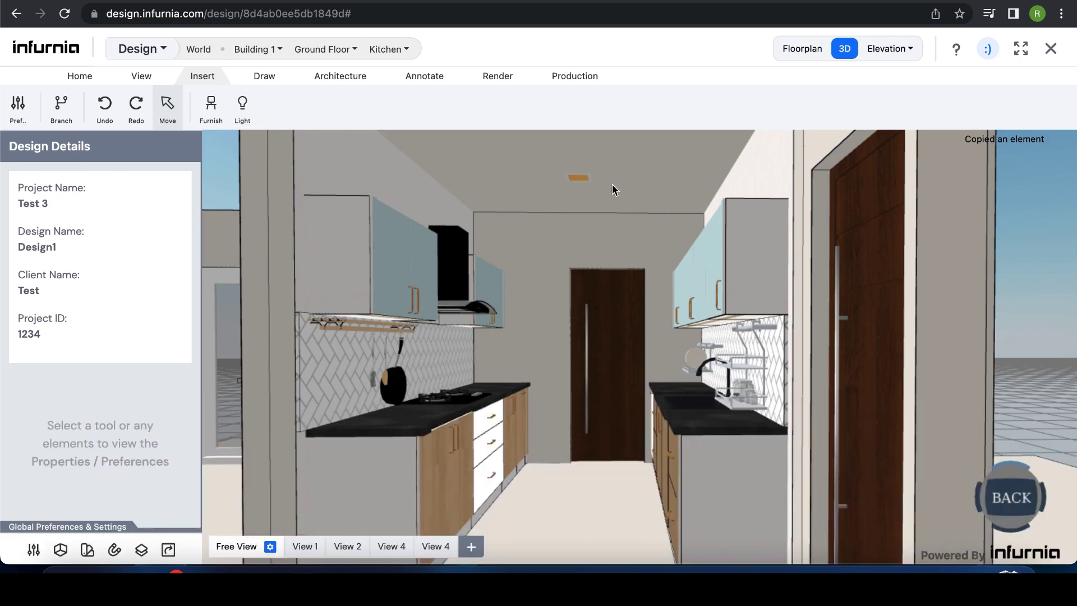
# - Give the ceiling light's point light intensity 0.35 and a white colour (255, 255, 255)
pyautogui.click(574, 179)
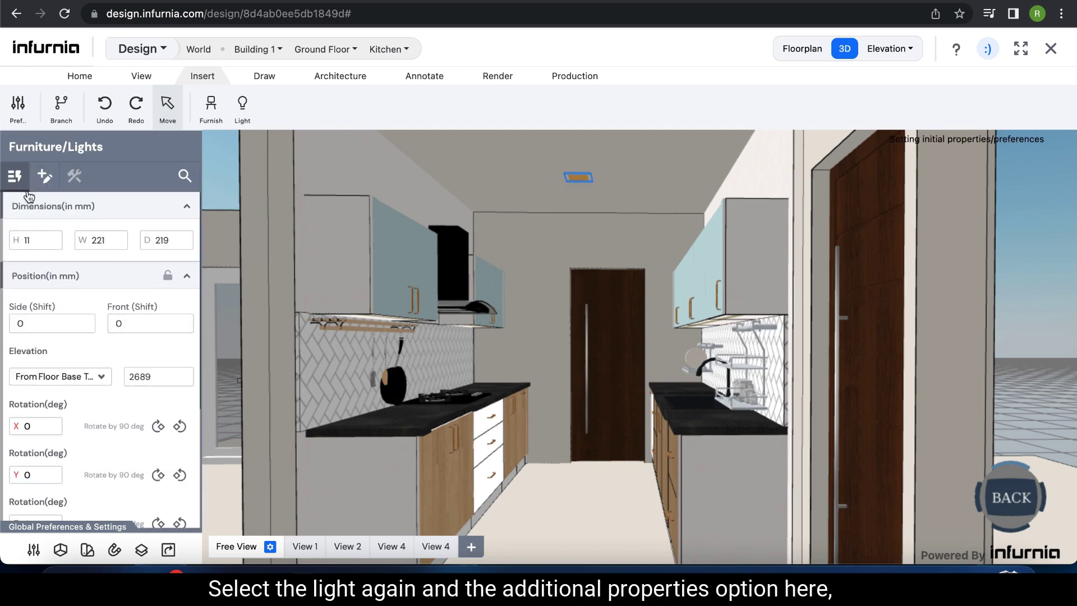
pyautogui.click(44, 177)
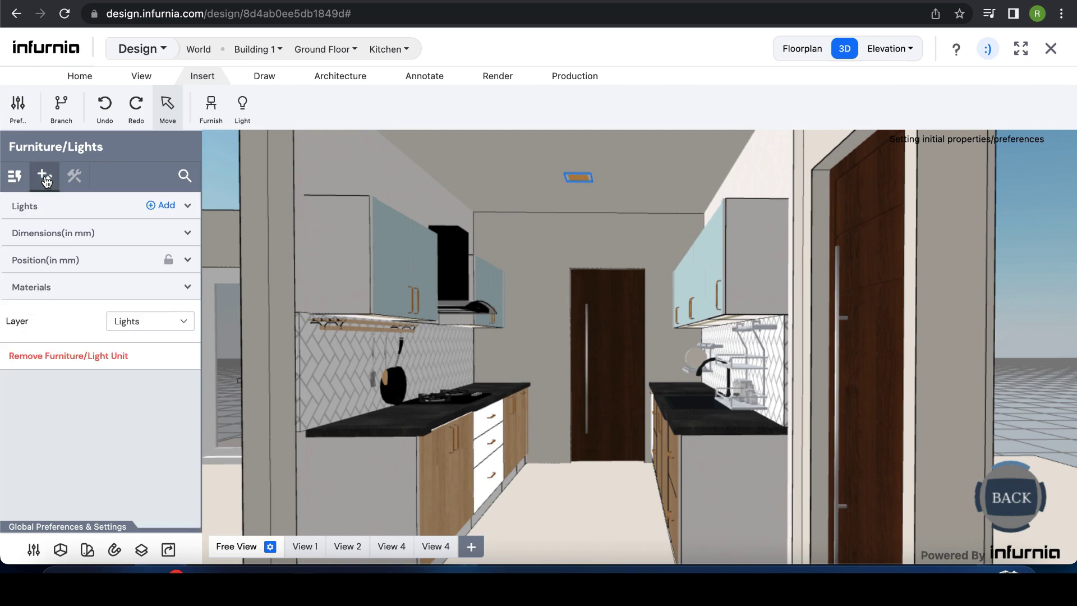
pyautogui.click(71, 207)
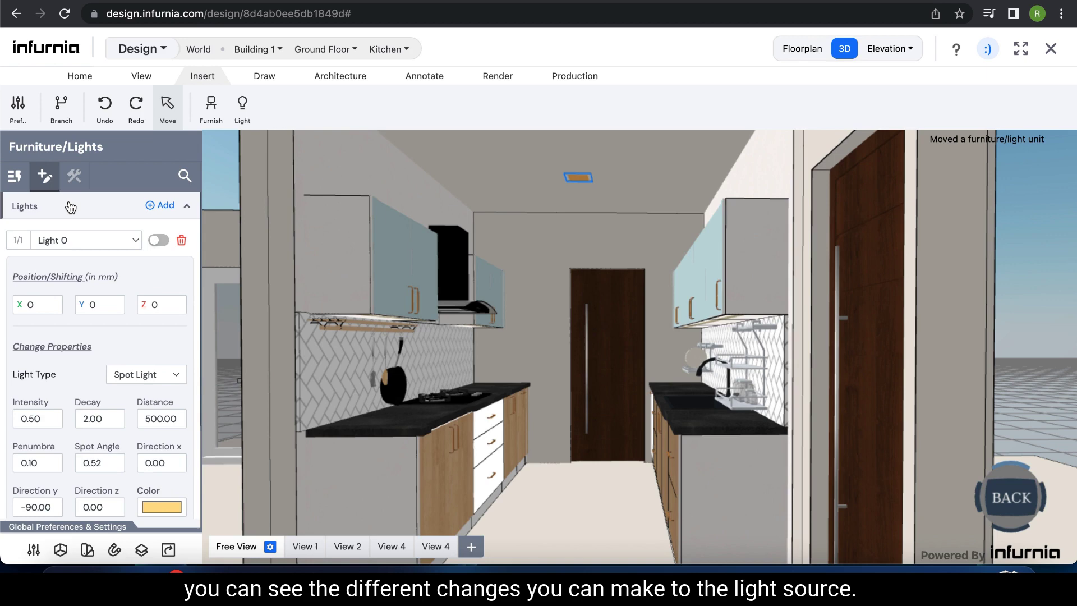
pyautogui.click(71, 208)
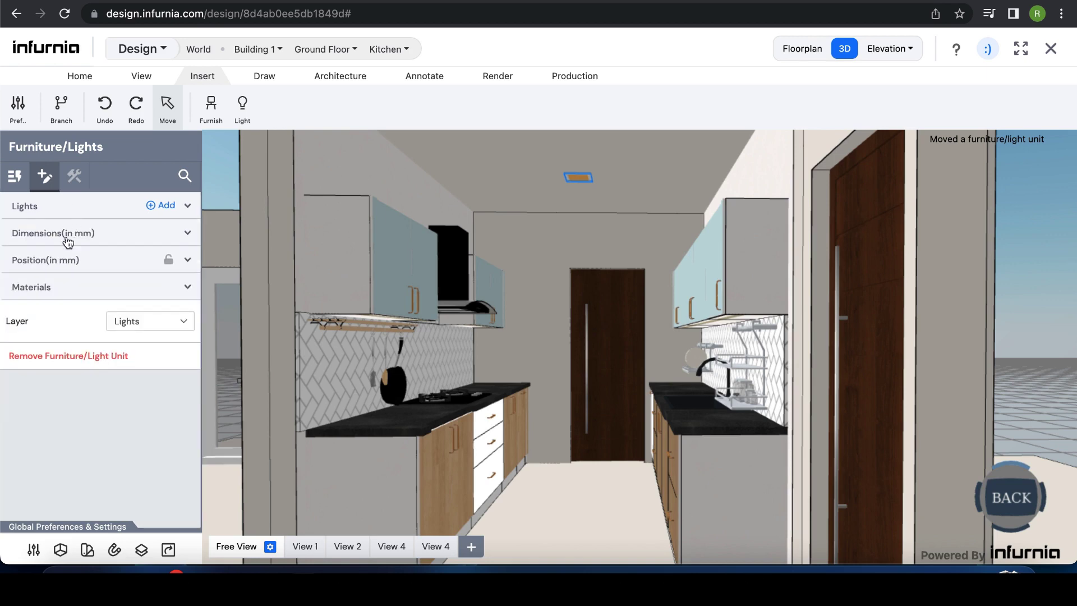
pyautogui.click(73, 260)
pyautogui.click(73, 260)
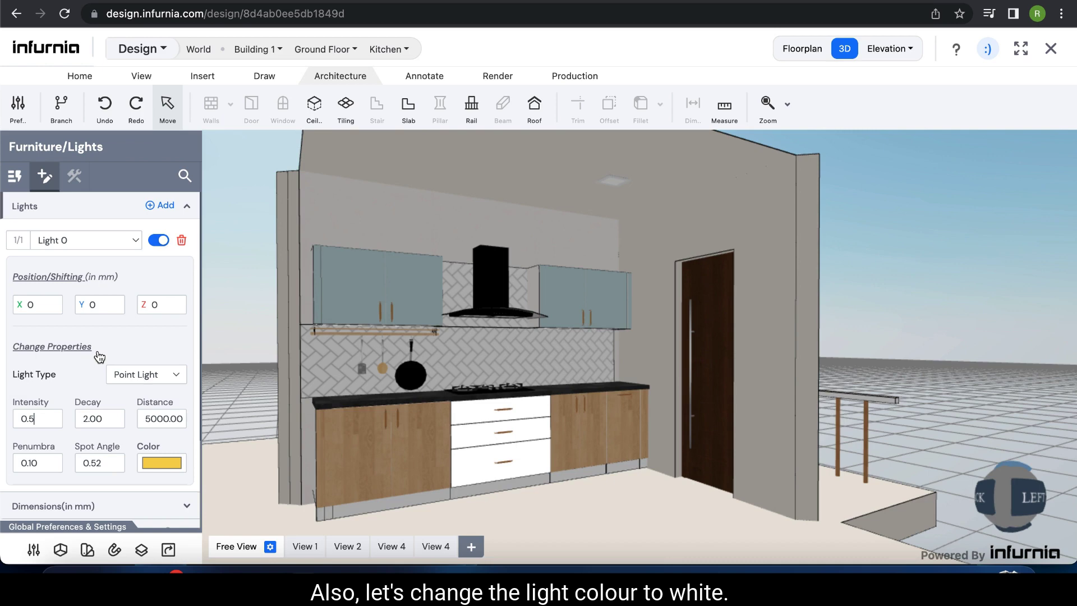
pyautogui.press('BackSpace')
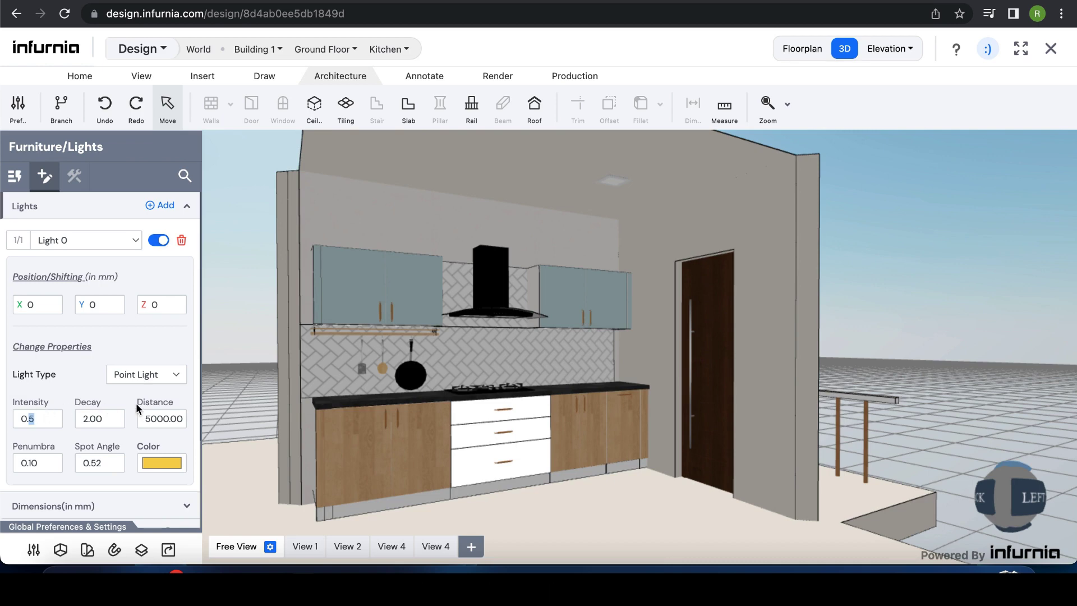
pyautogui.write('35')
pyautogui.click(166, 462)
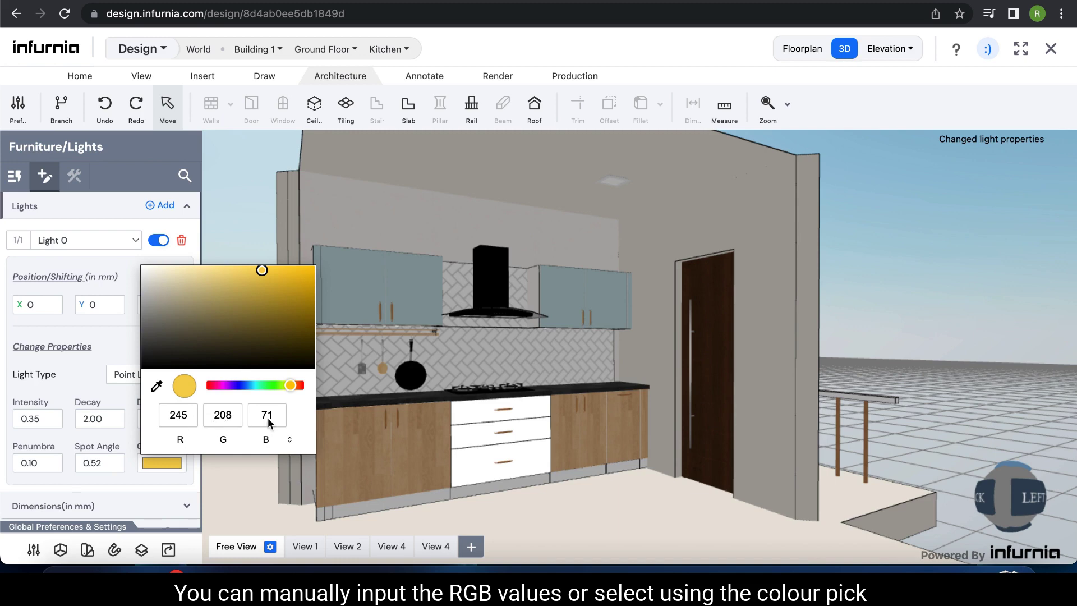
pyautogui.moveTo(261, 270); pyautogui.dragTo(127, 263)
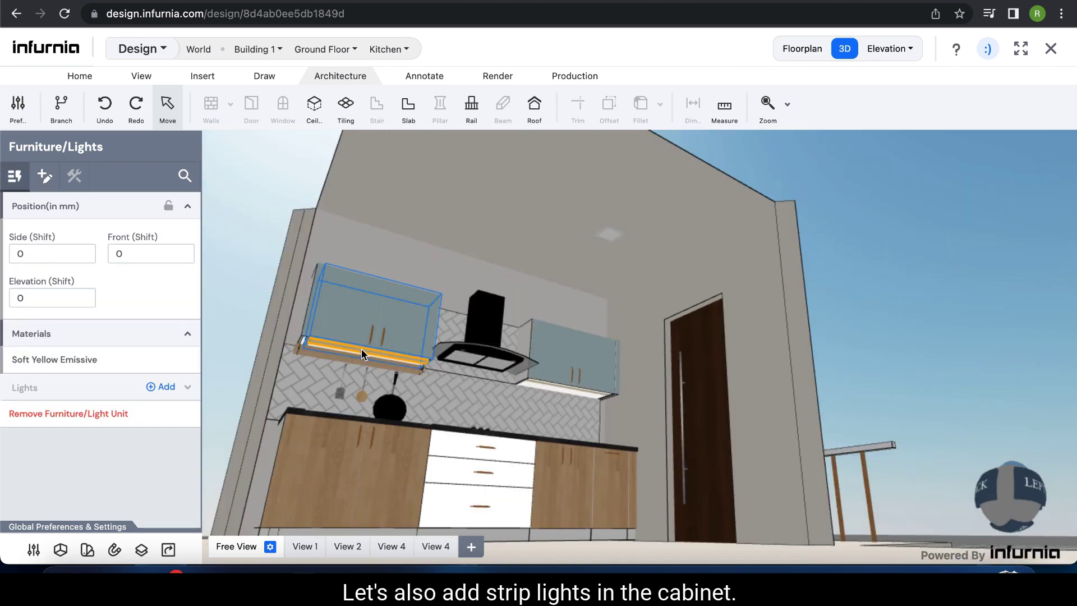
# - Delete the selected element and add a Strip Light under the upper-left wall cabinet
pyautogui.press('Delete')
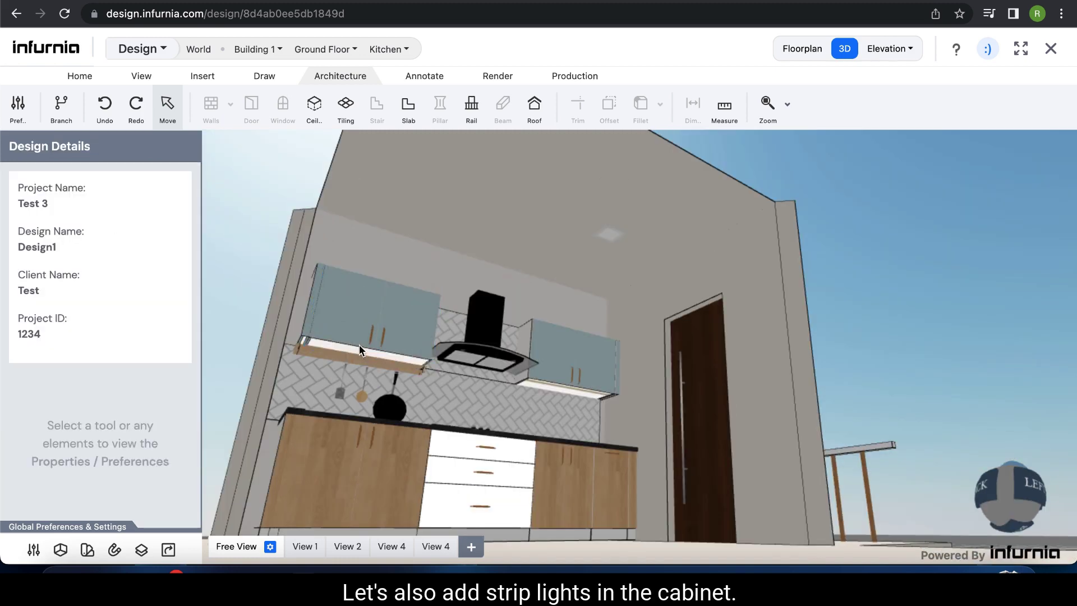
pyautogui.click(324, 351)
pyautogui.click(333, 349)
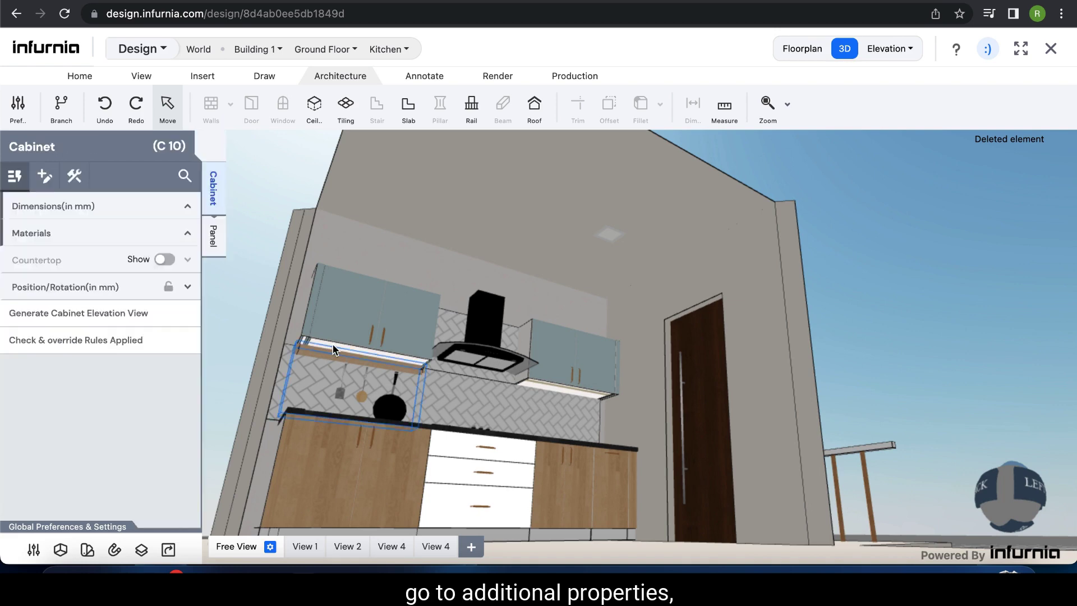
pyautogui.click(36, 178)
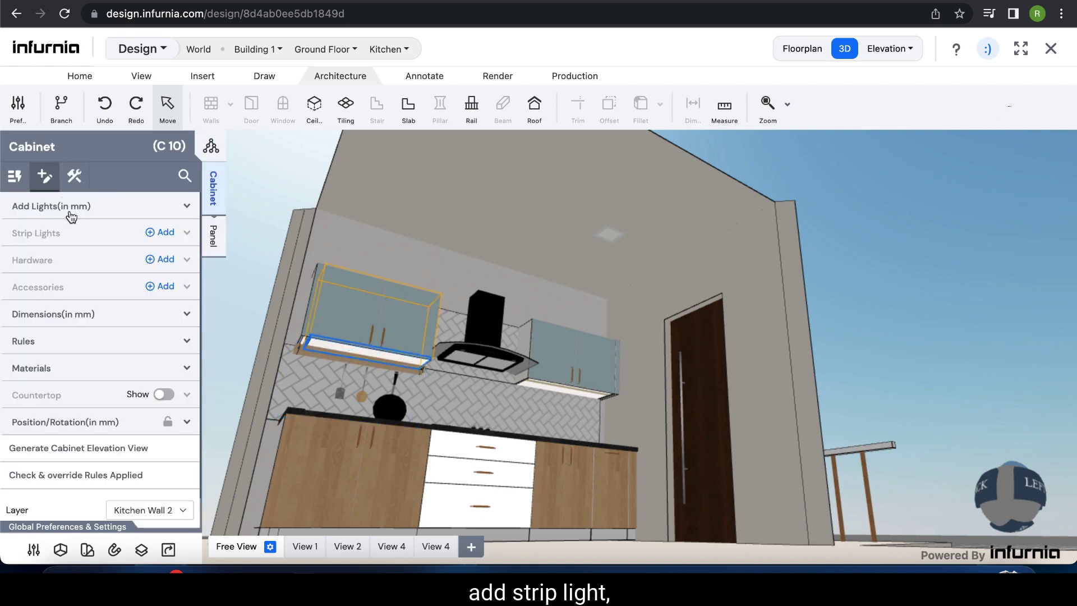
pyautogui.click(152, 235)
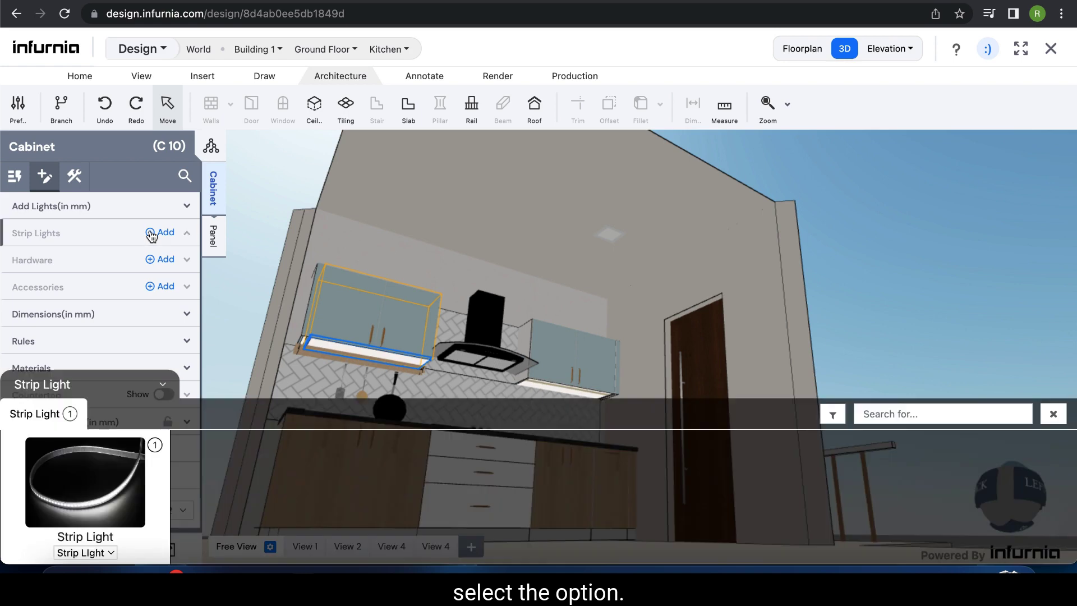
pyautogui.click(104, 476)
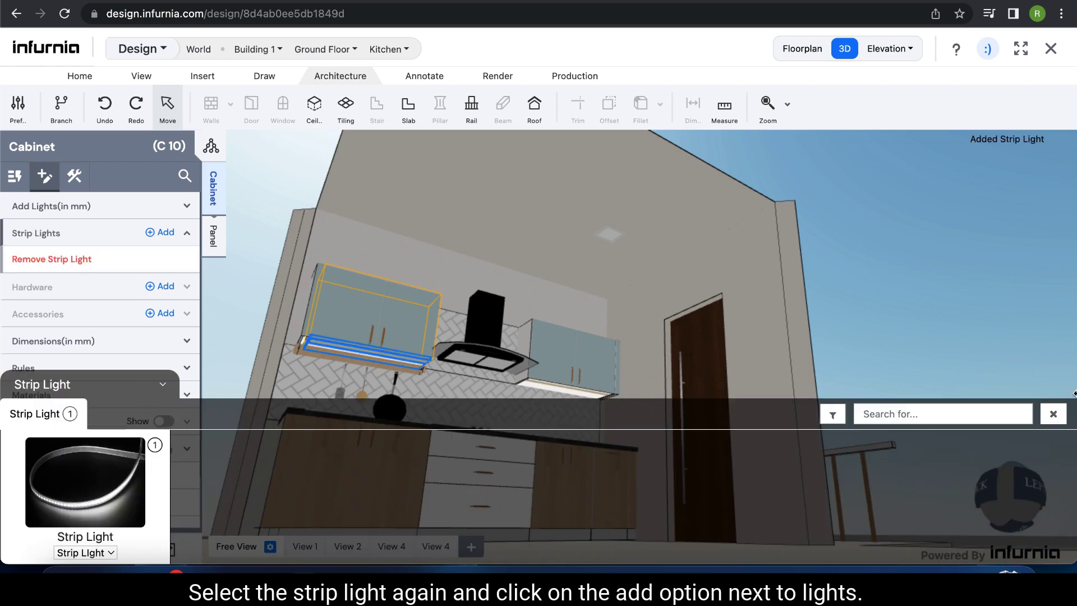
pyautogui.click(1075, 393)
pyautogui.click(365, 349)
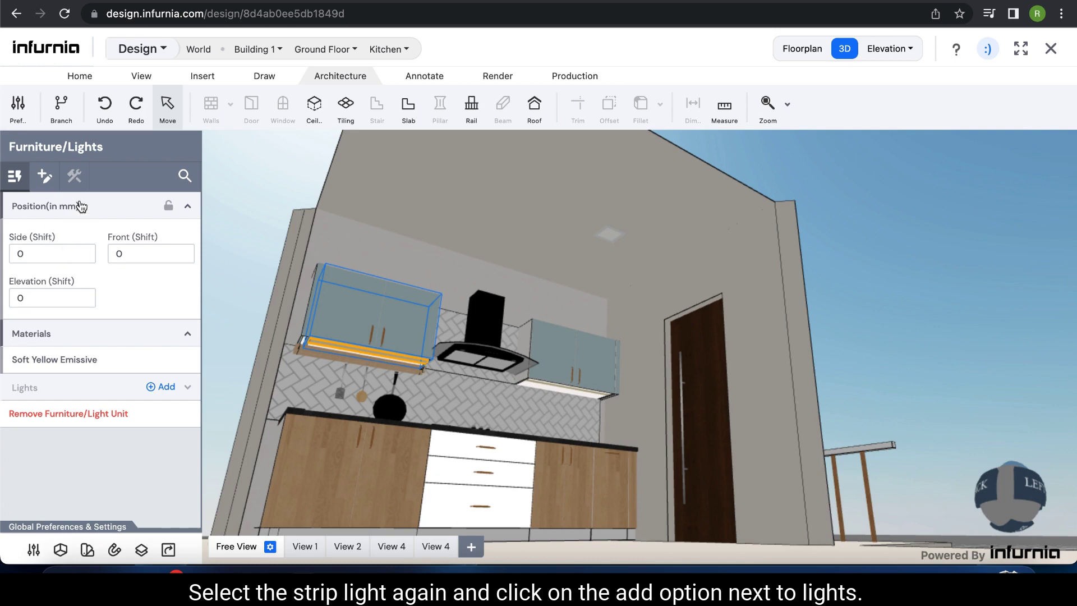
# - Add a light source to the strip light with intensity 0.05
pyautogui.click(44, 175)
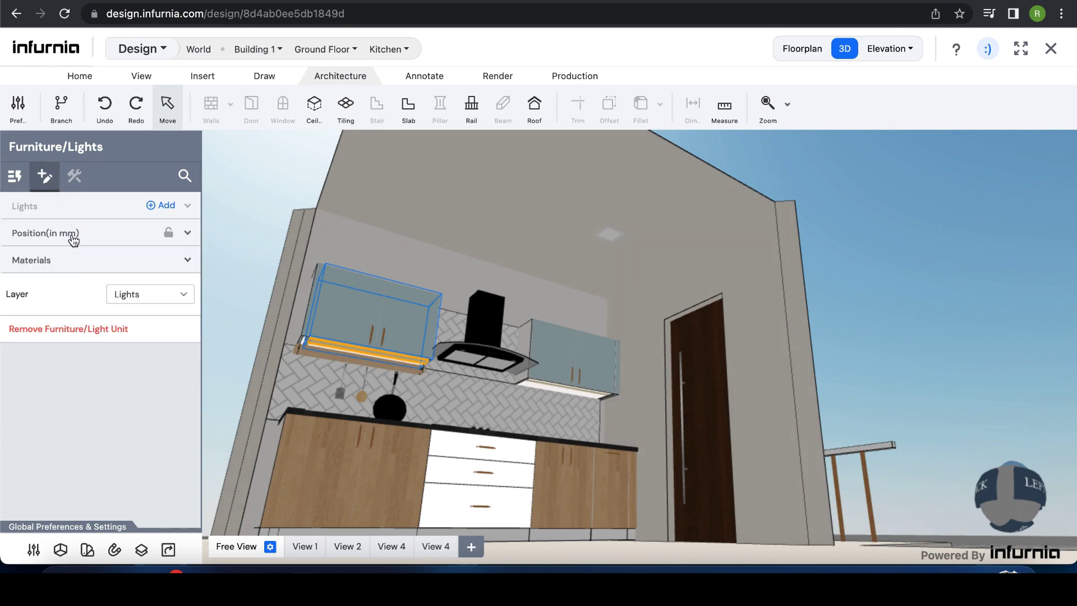
pyautogui.click(161, 208)
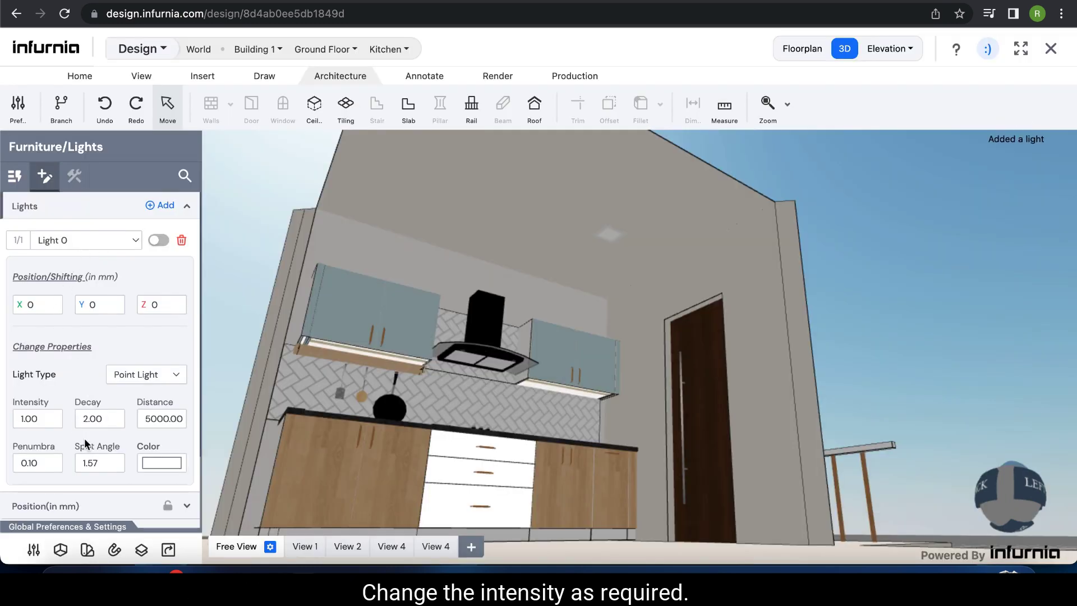
pyautogui.doubleClick(29, 418)
pyautogui.write('0.05')
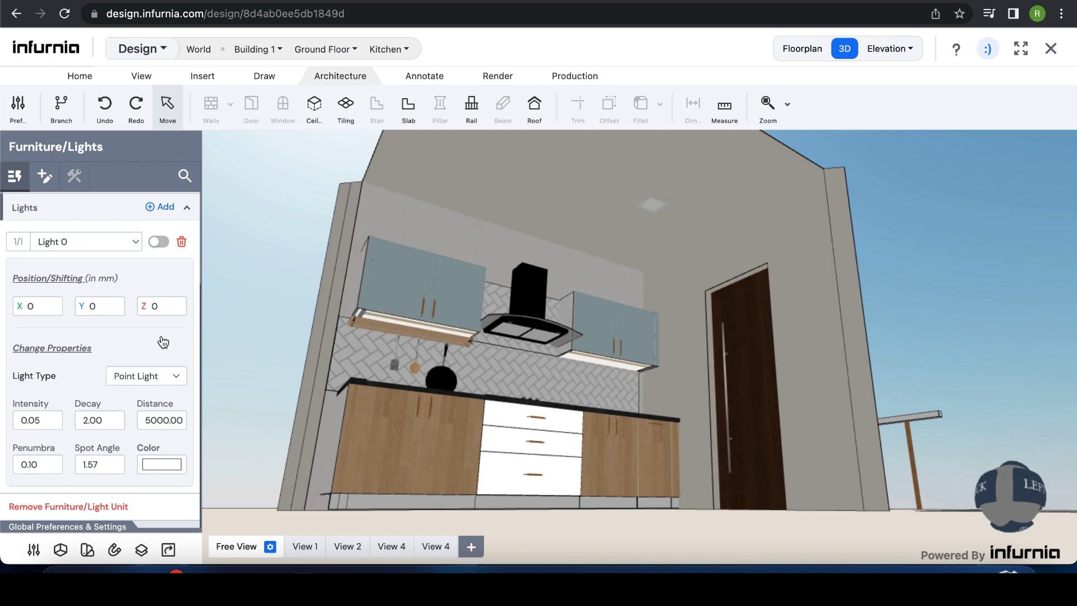
# - Try a pale pink tint, reset the light colour to pure white, then deselect the light
pyautogui.click(171, 464)
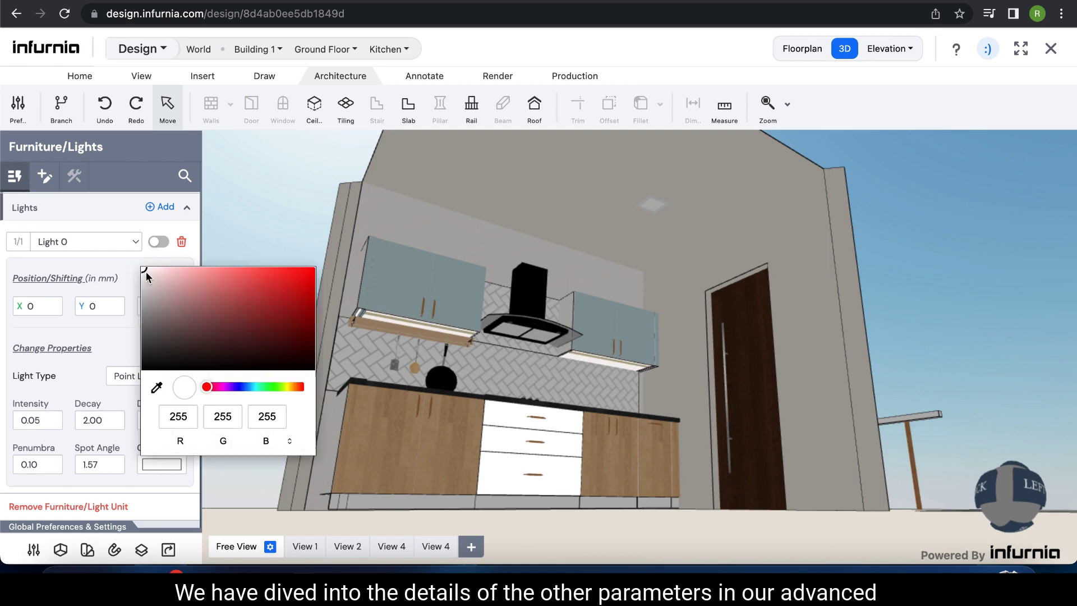
pyautogui.moveTo(162, 273); pyautogui.dragTo(116, 254)
pyautogui.click(126, 274)
pyautogui.moveTo(253, 409); pyautogui.dragTo(249, 416)
pyautogui.click(249, 415)
pyautogui.moveTo(280, 361); pyautogui.dragTo(264, 368)
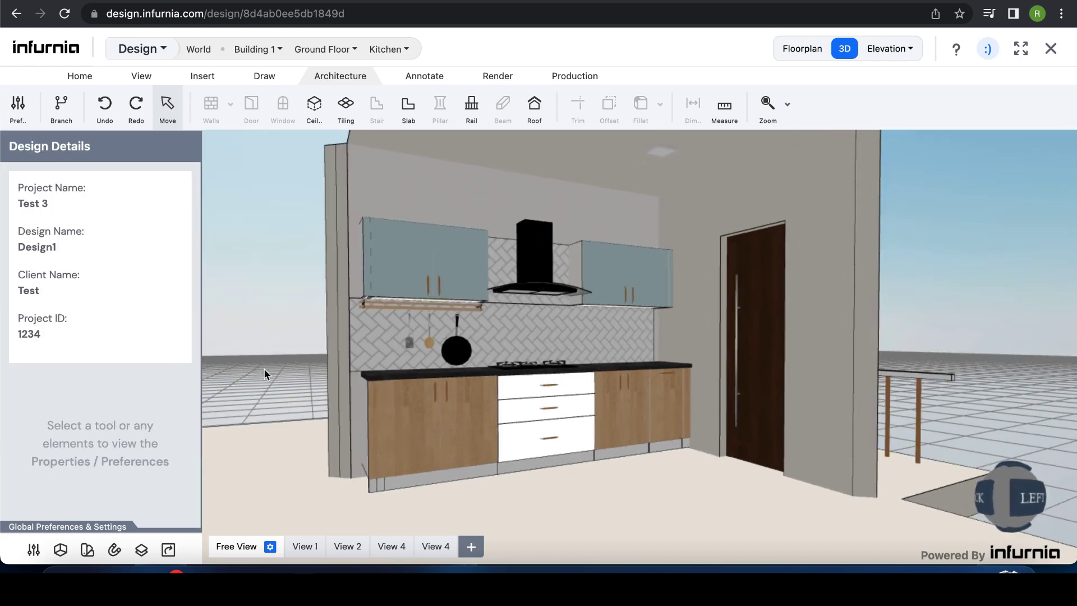
# - Open the Light Wood material for editing from the design's materials list
pyautogui.click(100, 552)
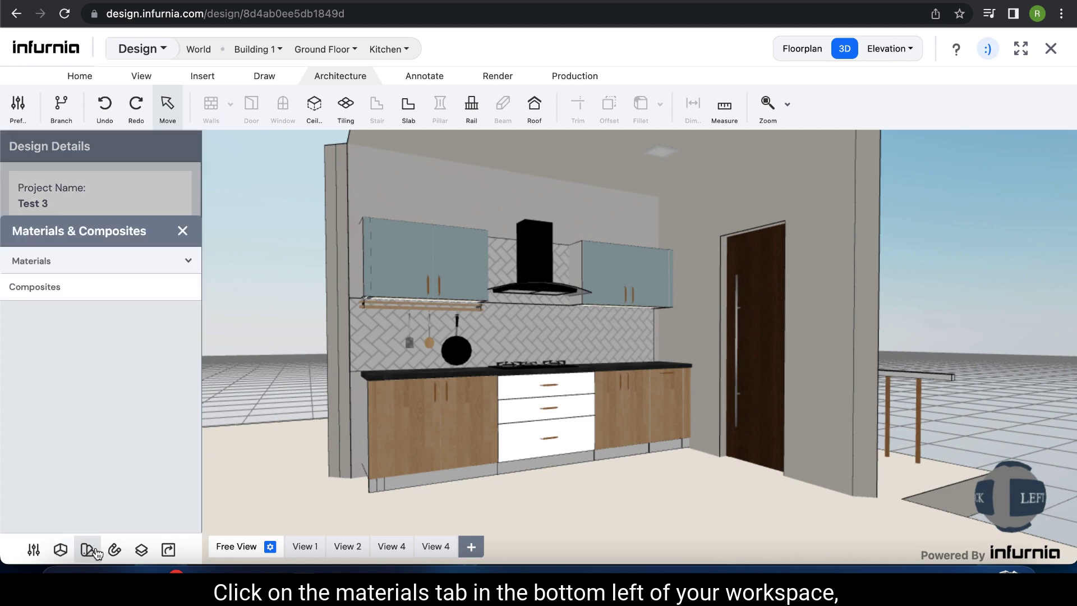
pyautogui.click(150, 265)
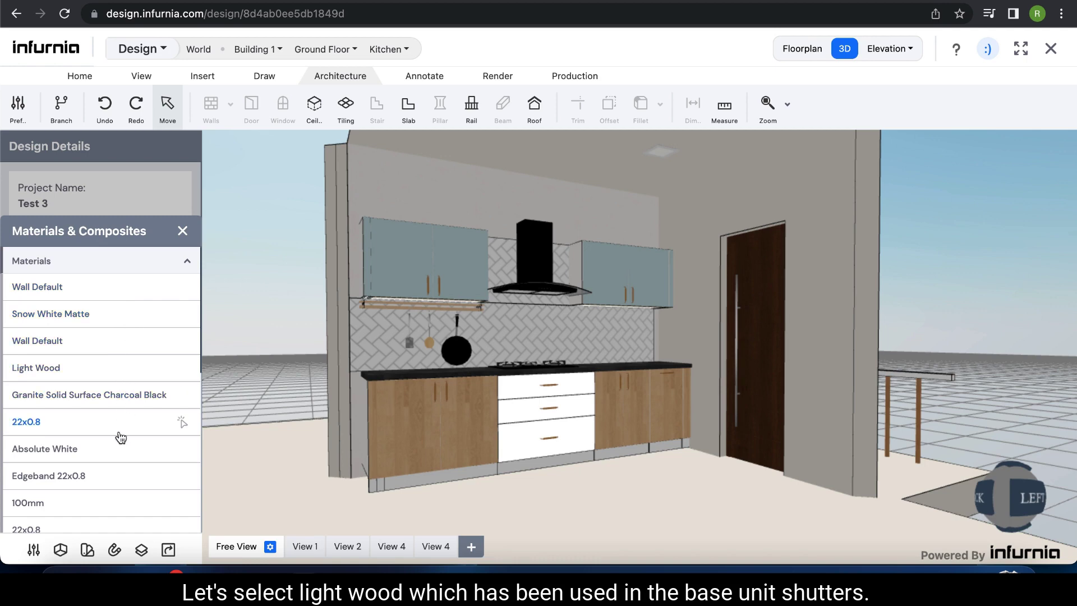
pyautogui.click(59, 366)
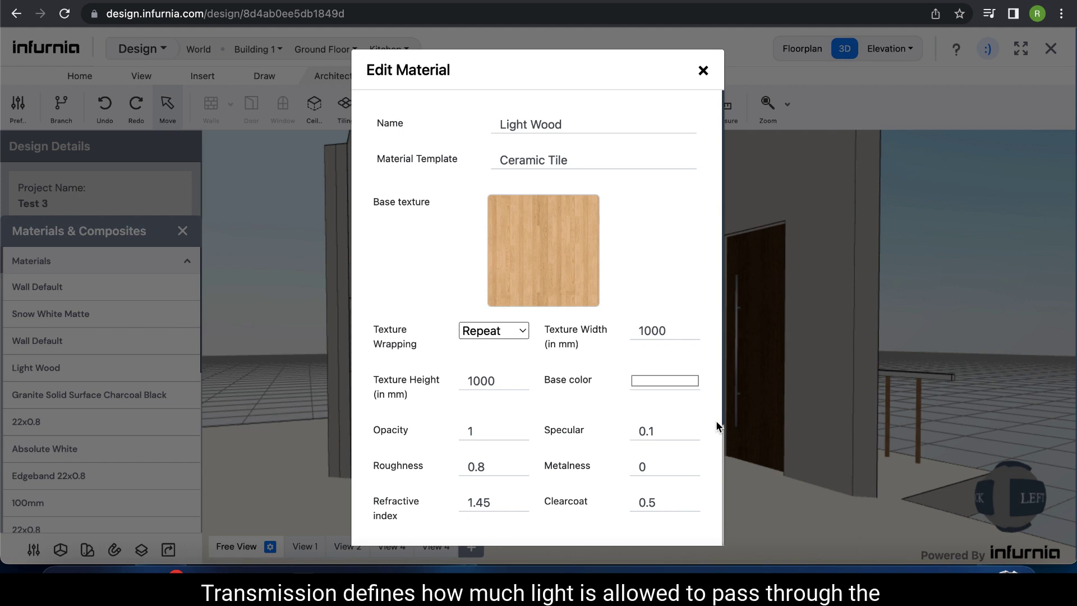
# - Review the Light Wood properties (roughness 0.8, clearcoat 0.5) and apply them
pyautogui.scroll(-3, 615, 467)
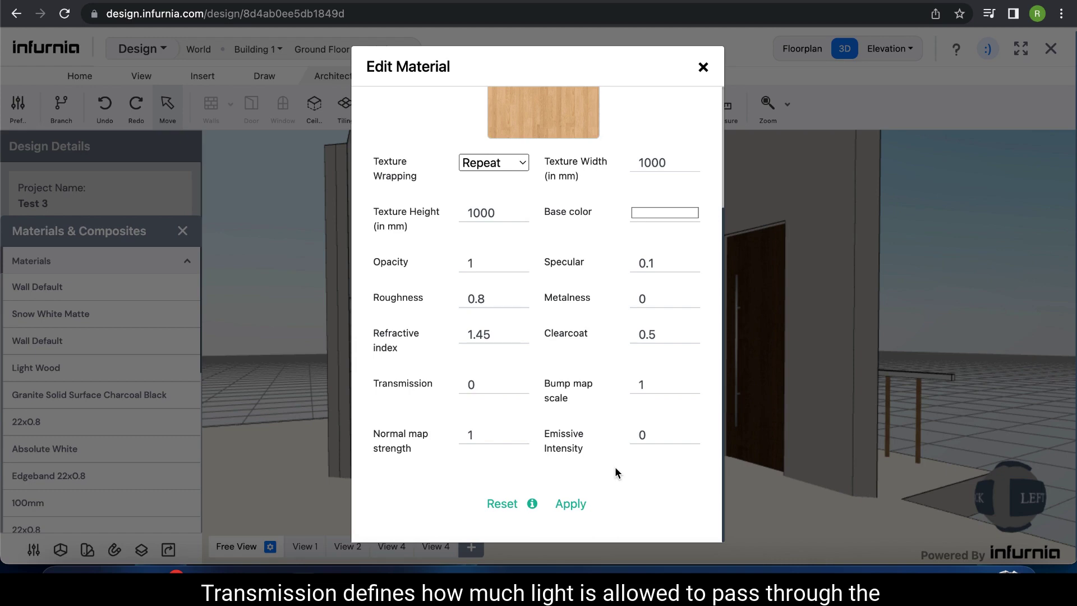
pyautogui.click(570, 504)
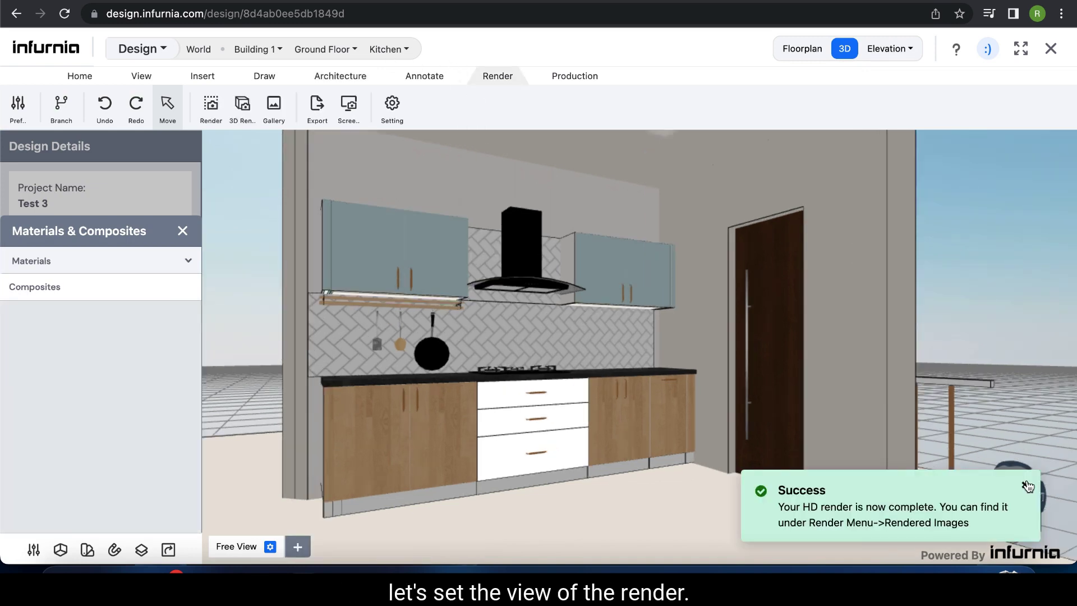
# - Dismiss the notification and pan to frame the kitchen counter run head-on
pyautogui.click(1021, 485)
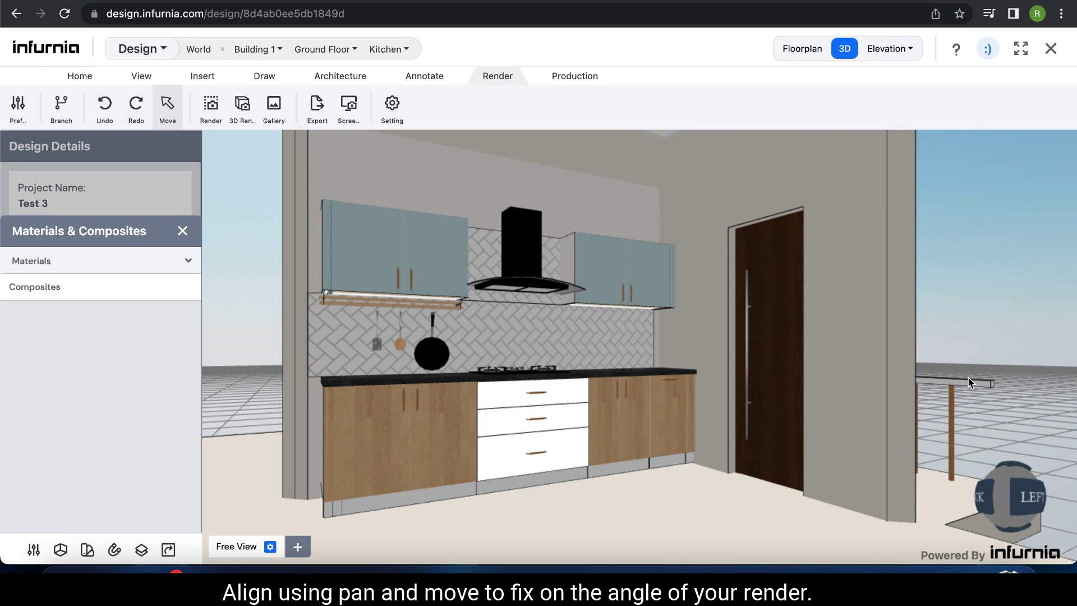
pyautogui.moveTo(850, 374); pyautogui.dragTo(873, 379)
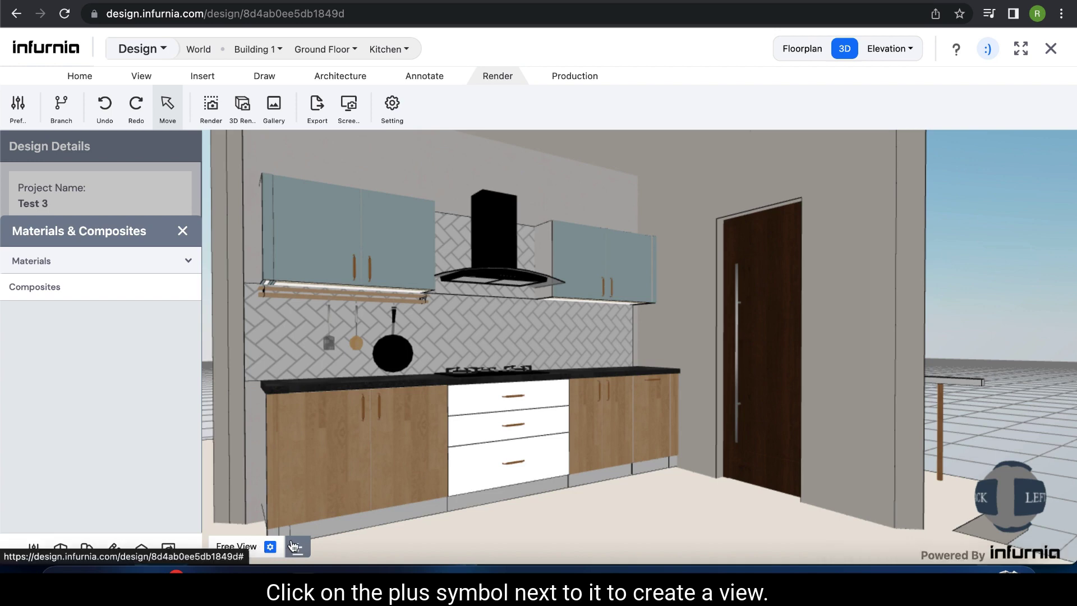
# - Save the current angle as View 1 and lock its camera
pyautogui.click(293, 546)
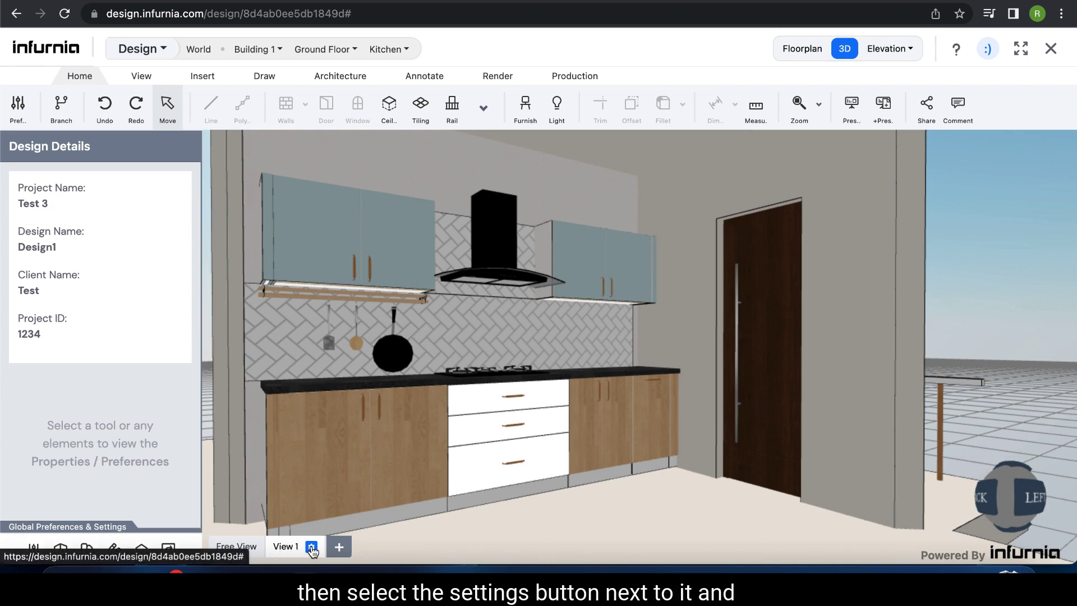
pyautogui.click(311, 548)
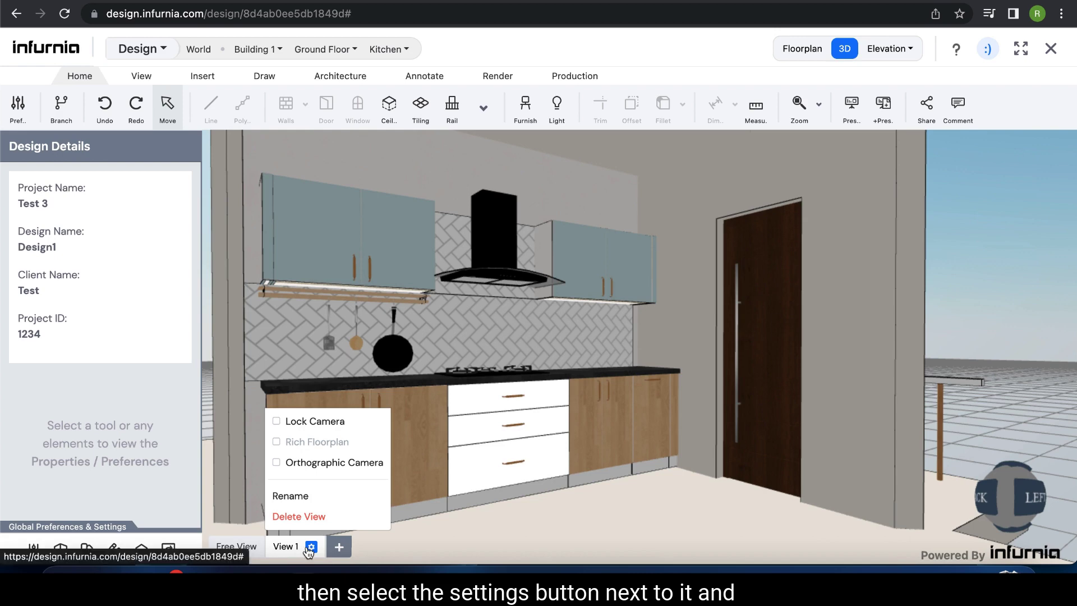
pyautogui.click(325, 422)
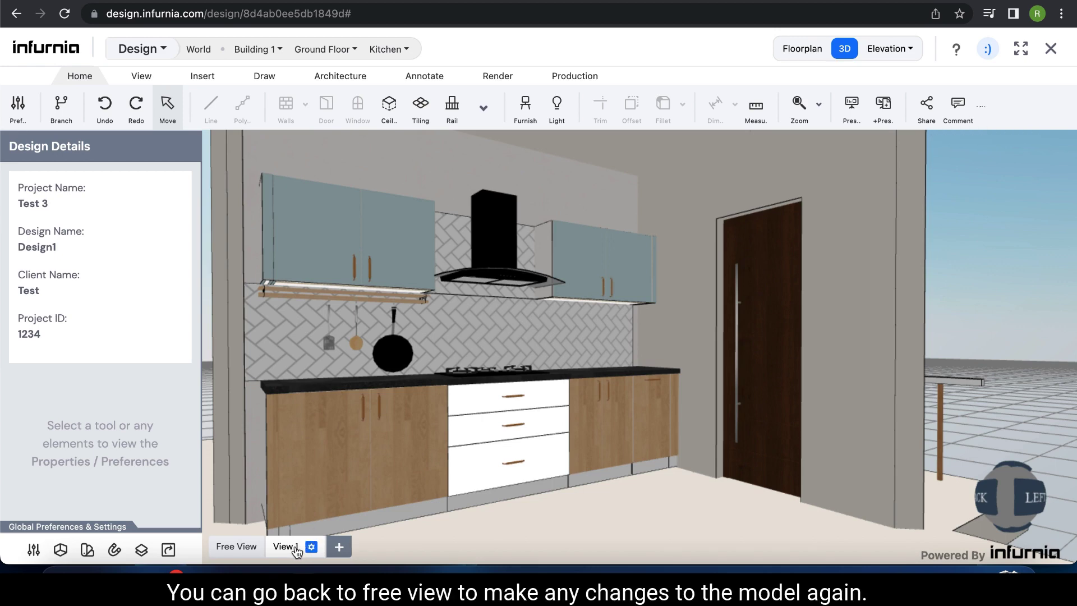
pyautogui.click(217, 546)
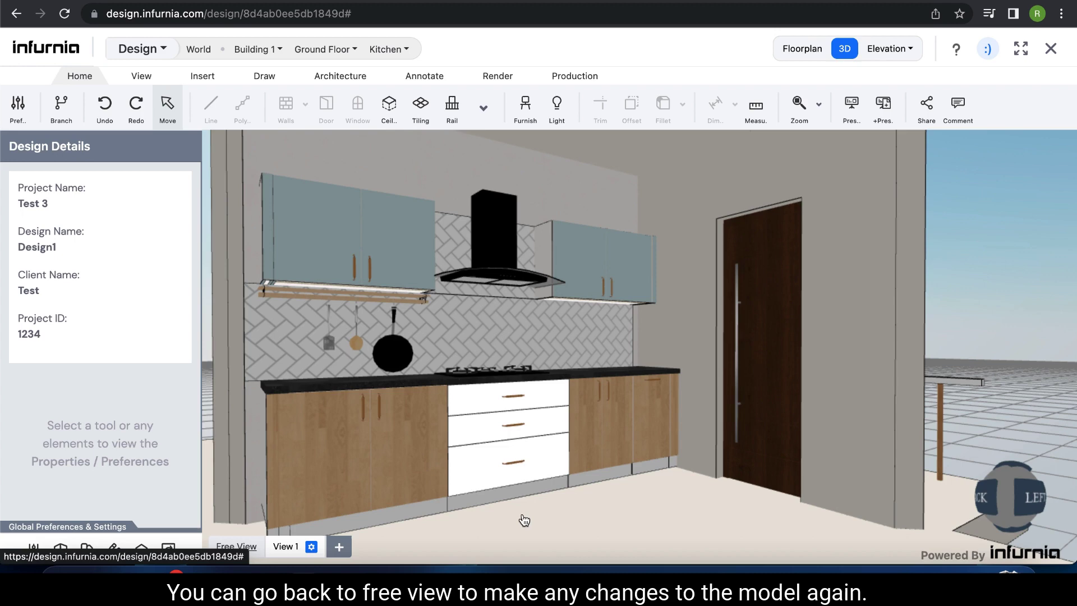
pyautogui.click(303, 547)
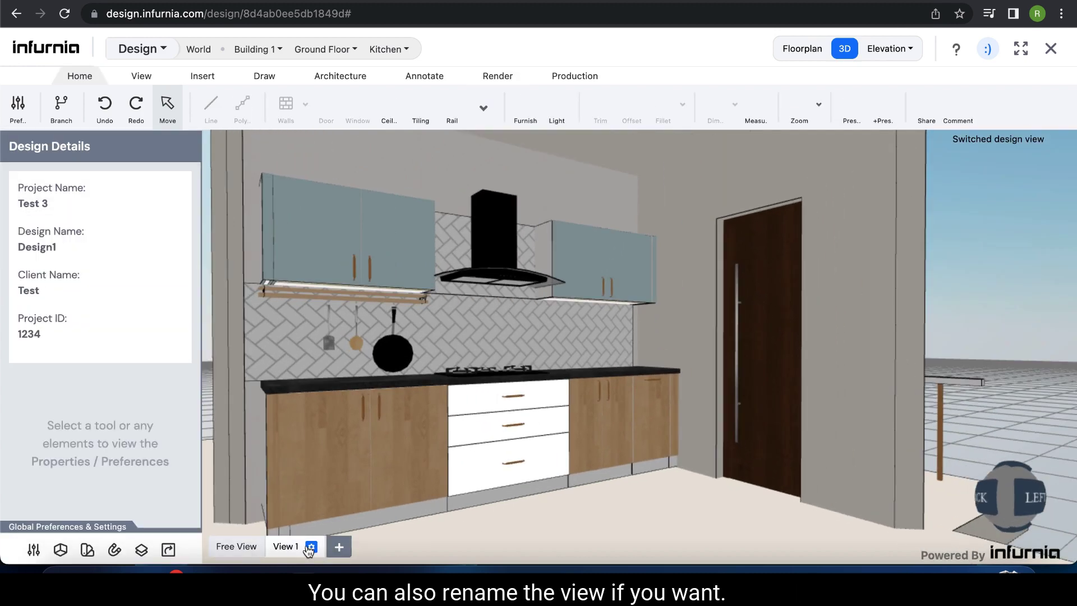
pyautogui.click(311, 546)
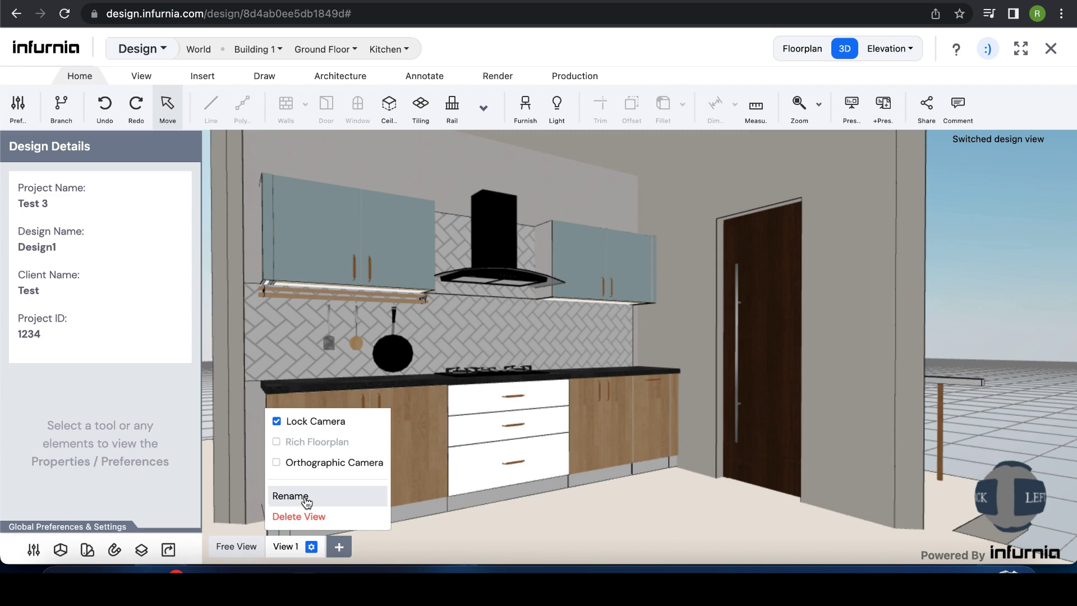
pyautogui.click(483, 528)
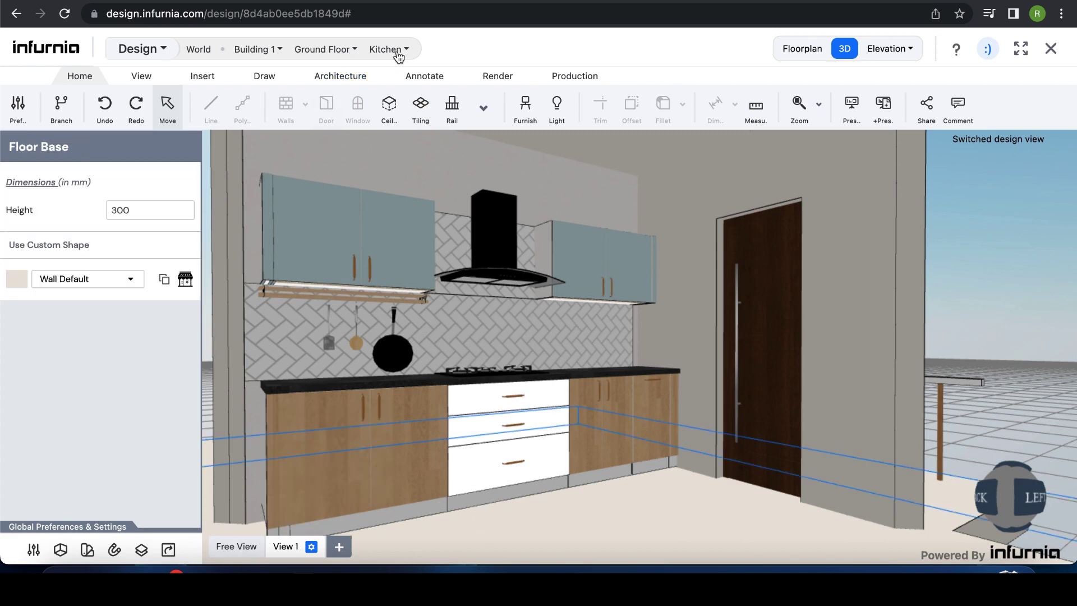
# - Render View 1 in HD and view the resulting image in the Gallery
pyautogui.click(495, 75)
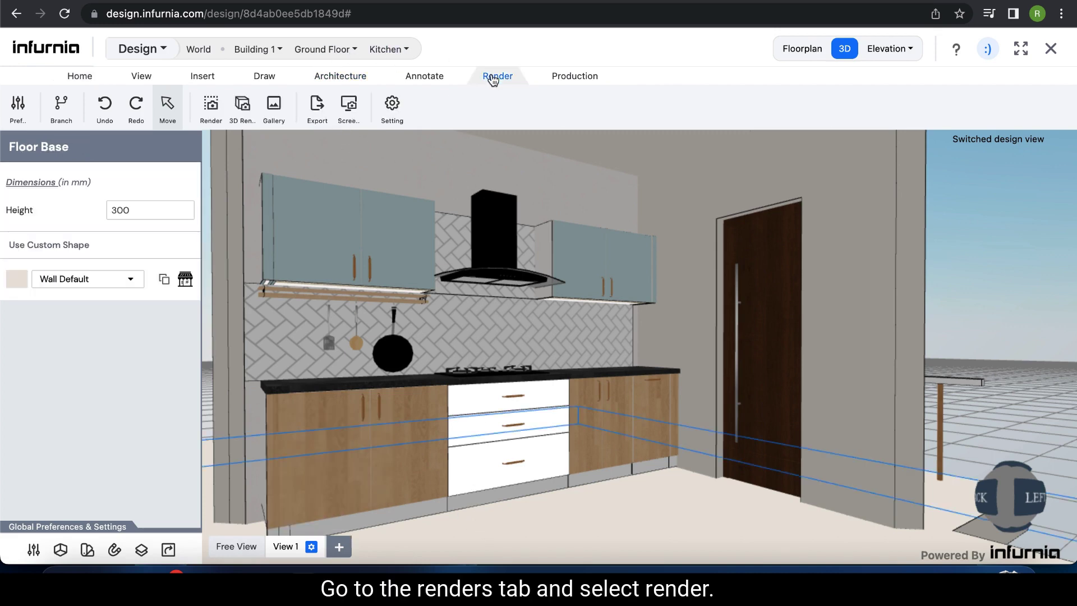
pyautogui.click(212, 107)
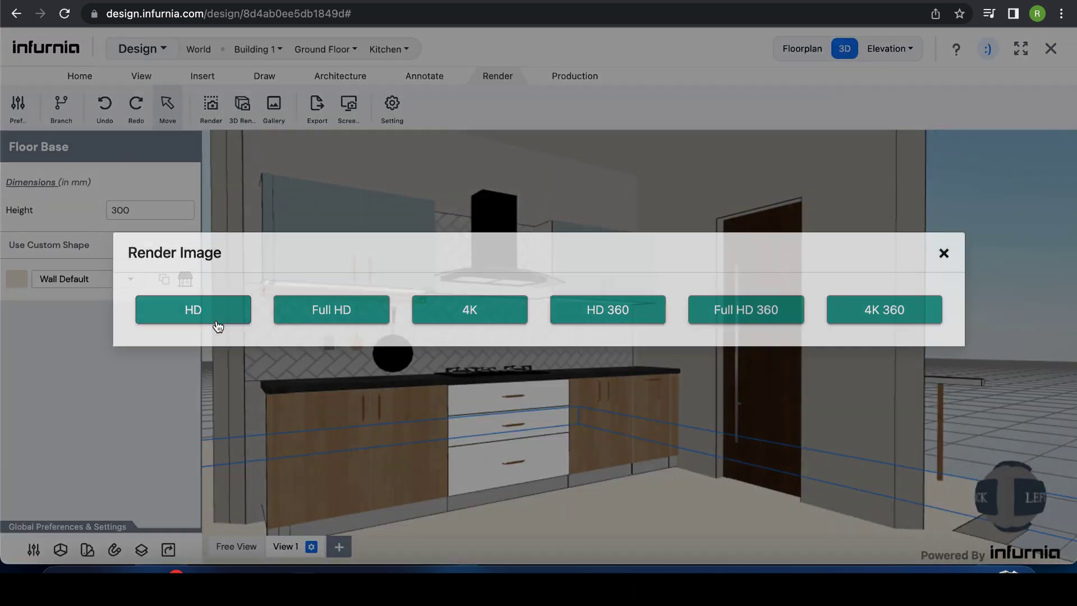
pyautogui.click(218, 325)
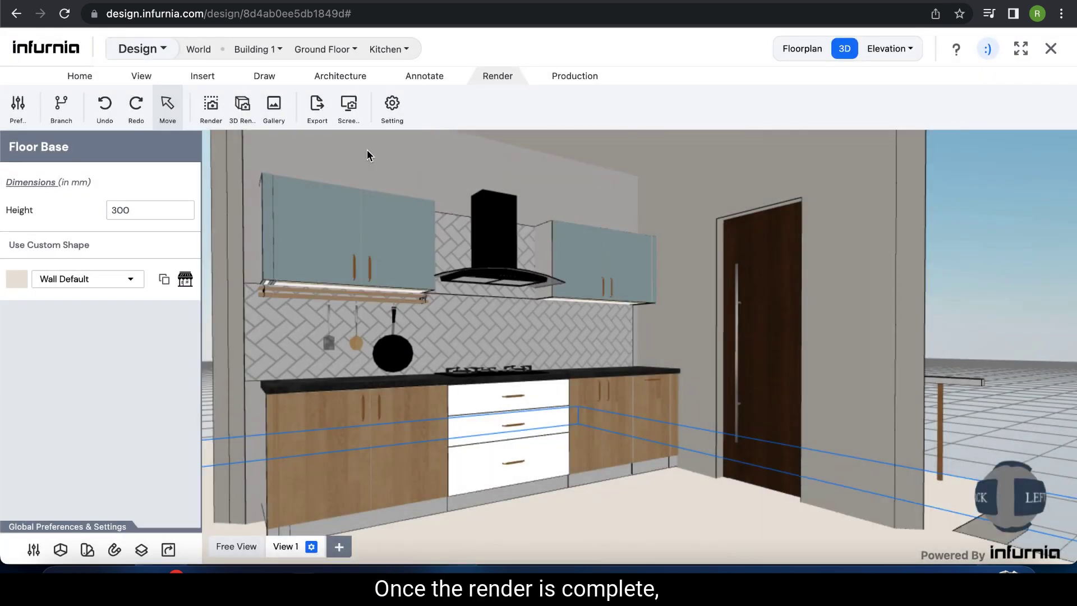
pyautogui.click(274, 105)
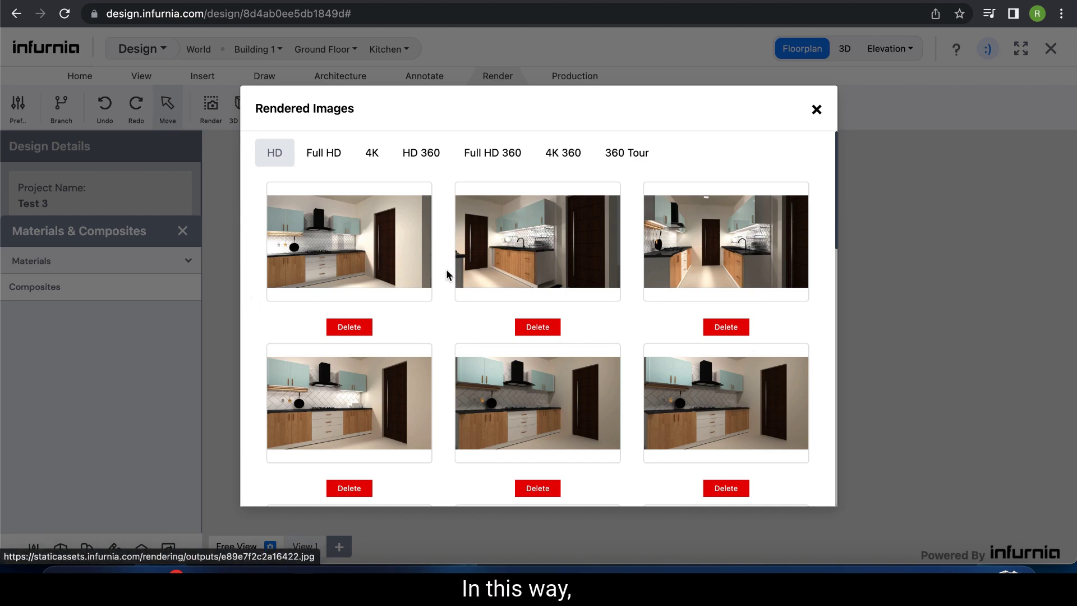
pyautogui.click(314, 414)
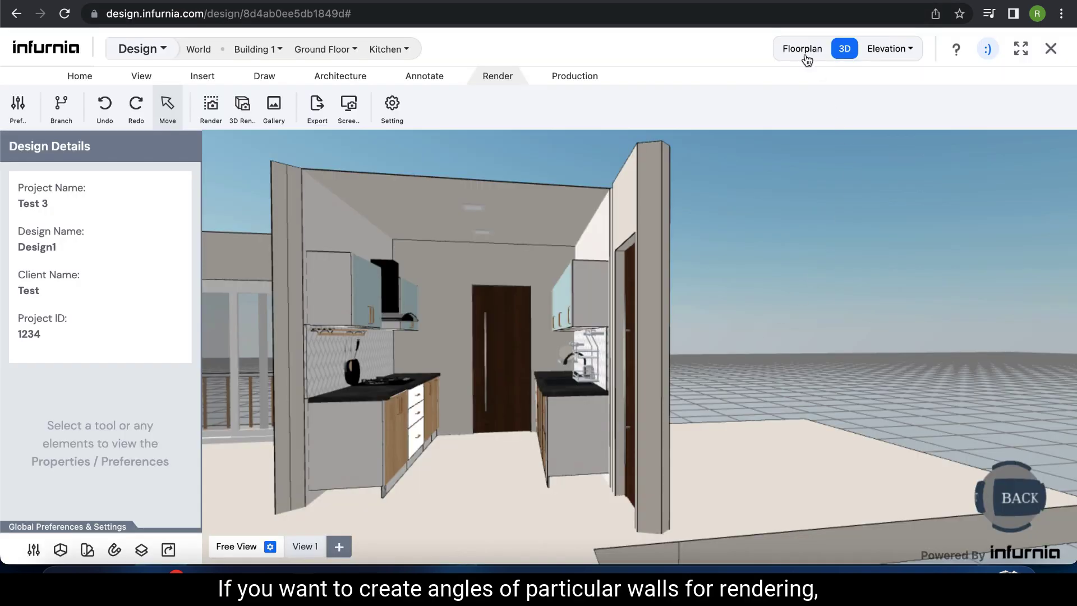
# - Assign the left cabinet run, selected in the floorplan, to the Kitchen Wall 2 layer
pyautogui.click(803, 50)
pyautogui.scroll(5, 685, 459)
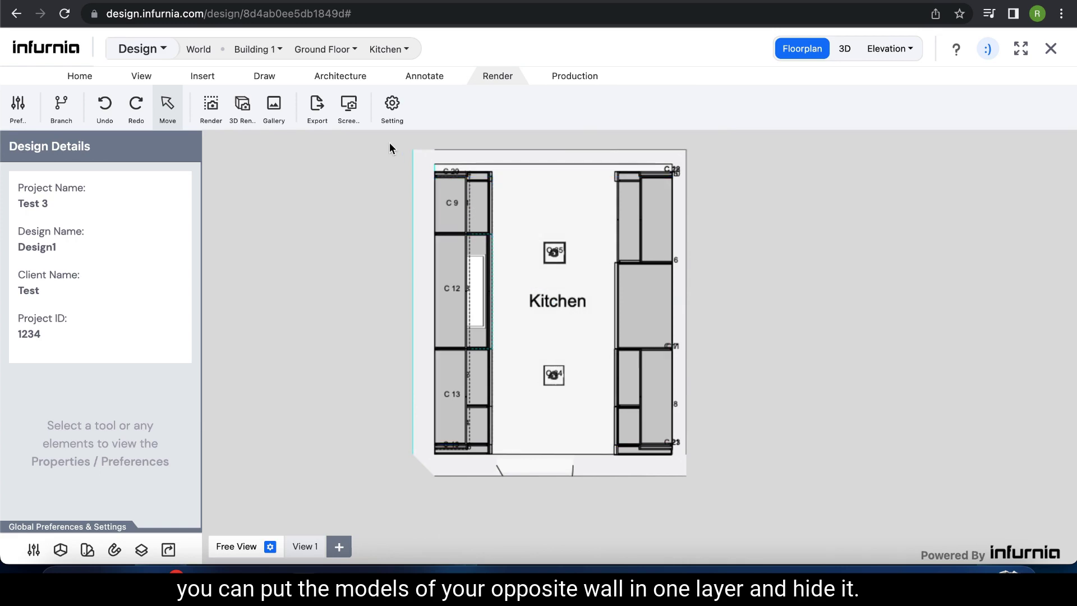
pyautogui.moveTo(389, 143); pyautogui.dragTo(509, 532)
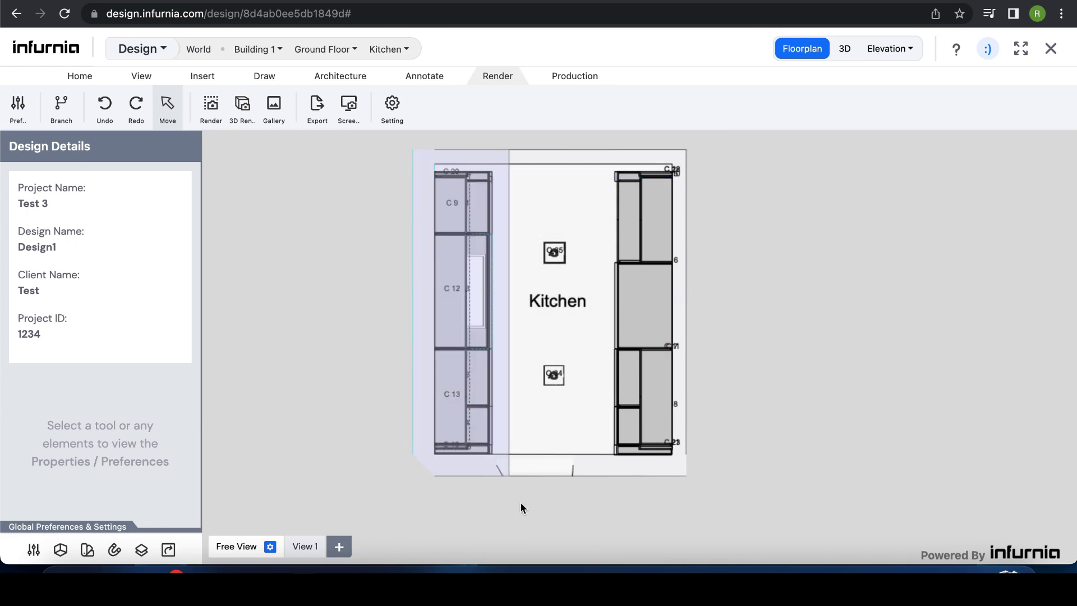
pyautogui.click(844, 50)
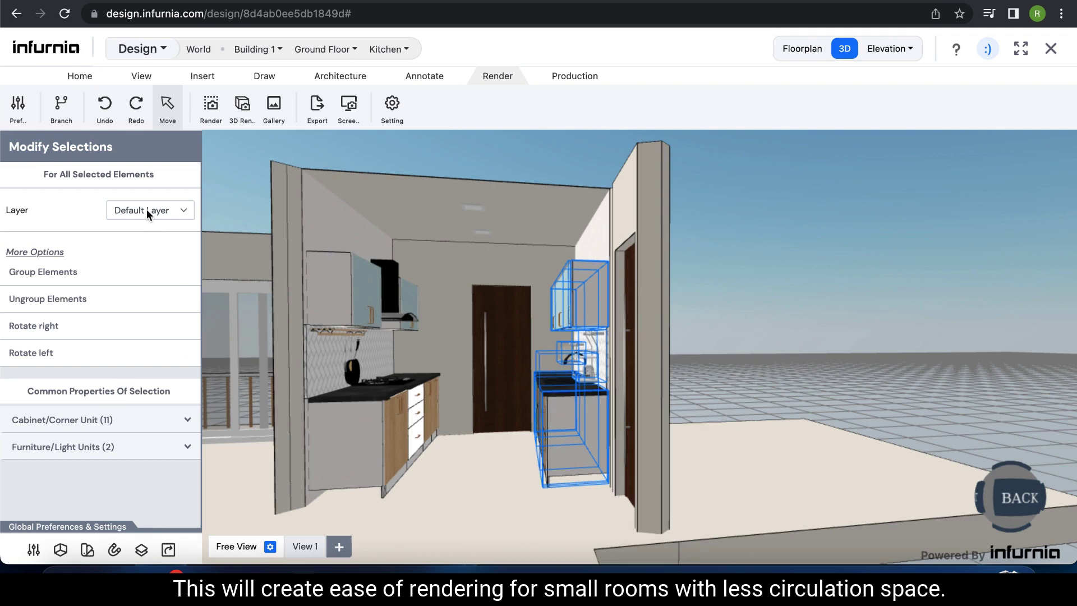
pyautogui.click(145, 215)
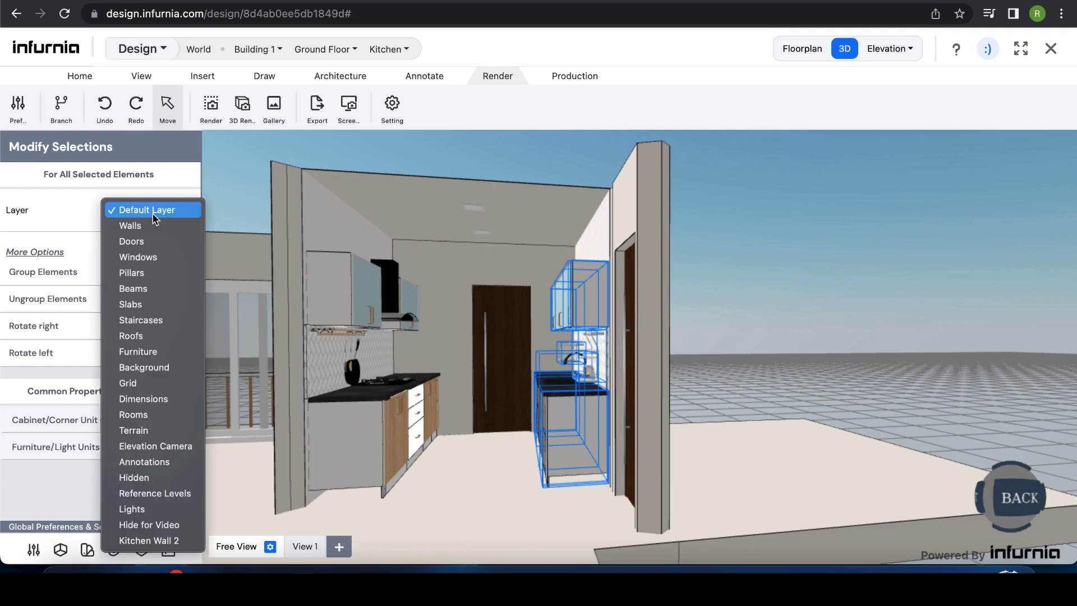
pyautogui.click(173, 527)
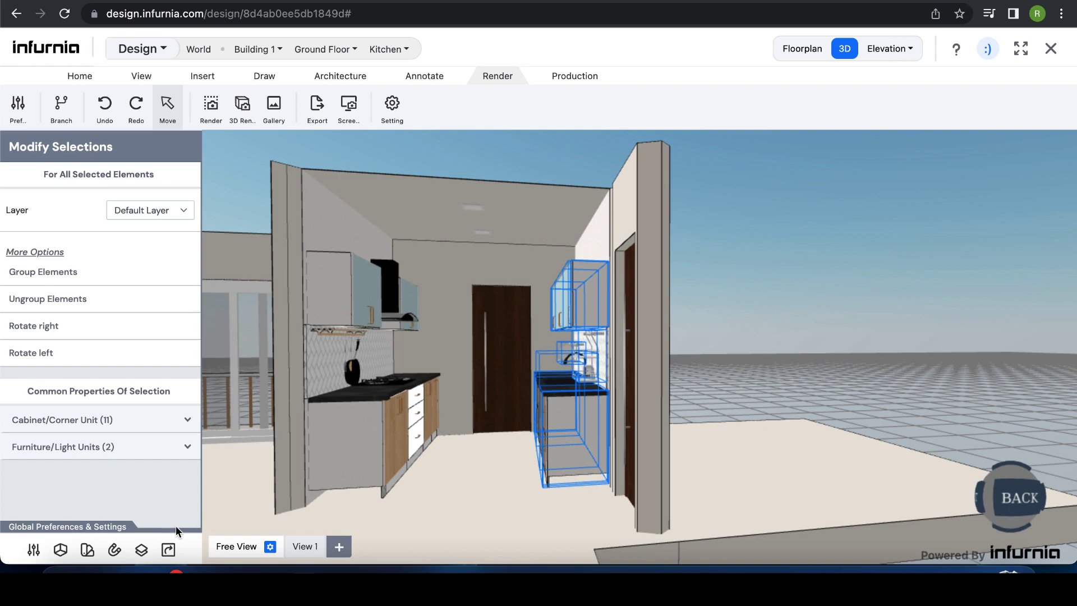
# - Hide the Hide for Video layer and orbit the 3D view to face the kitchen wall
pyautogui.click(141, 550)
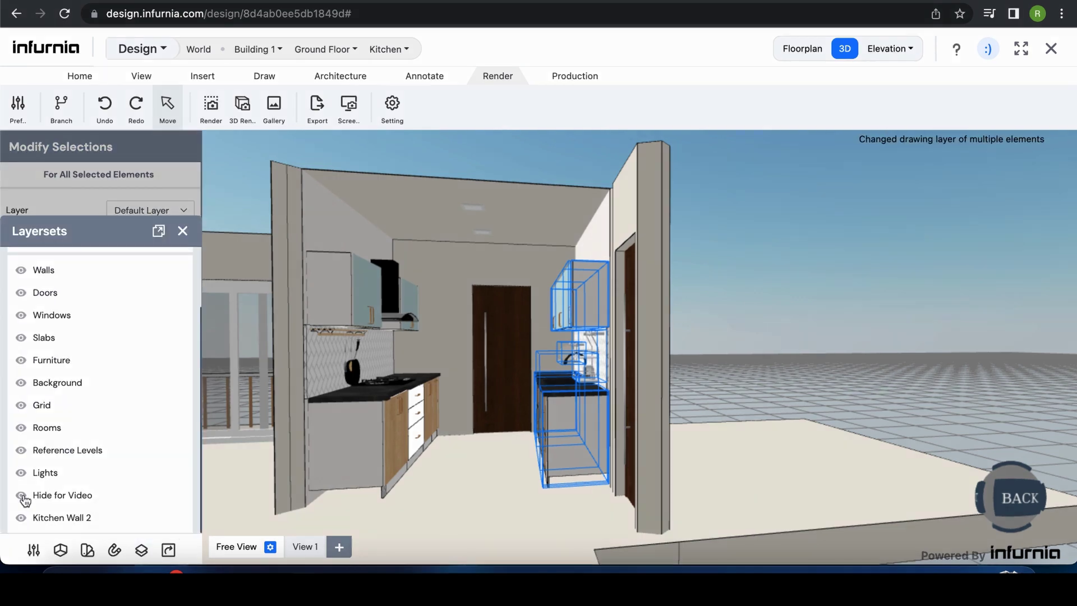
pyautogui.click(22, 496)
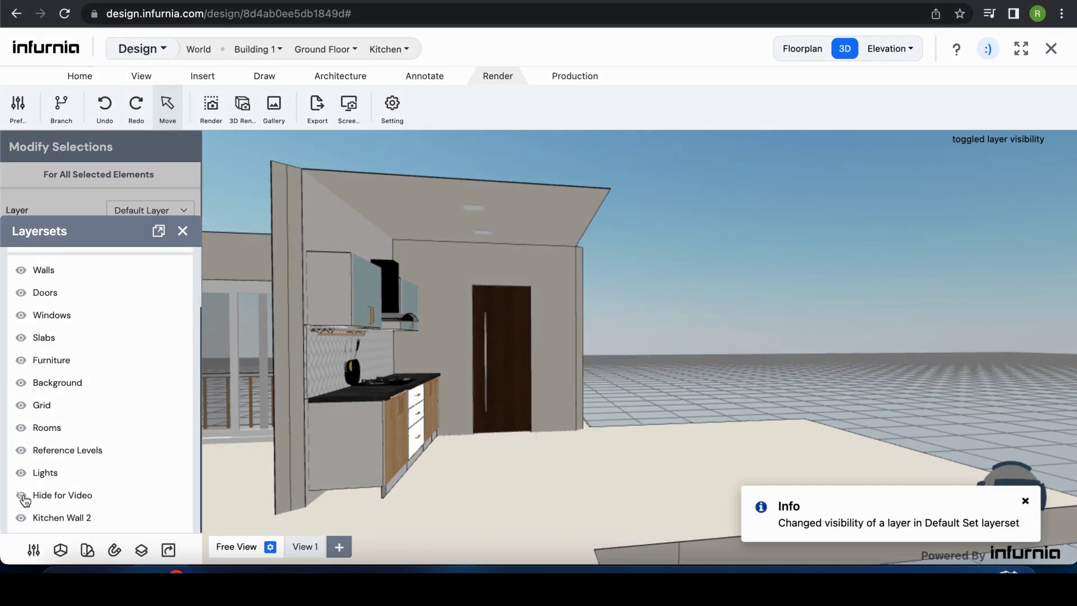
pyautogui.moveTo(550, 474); pyautogui.dragTo(455, 456)
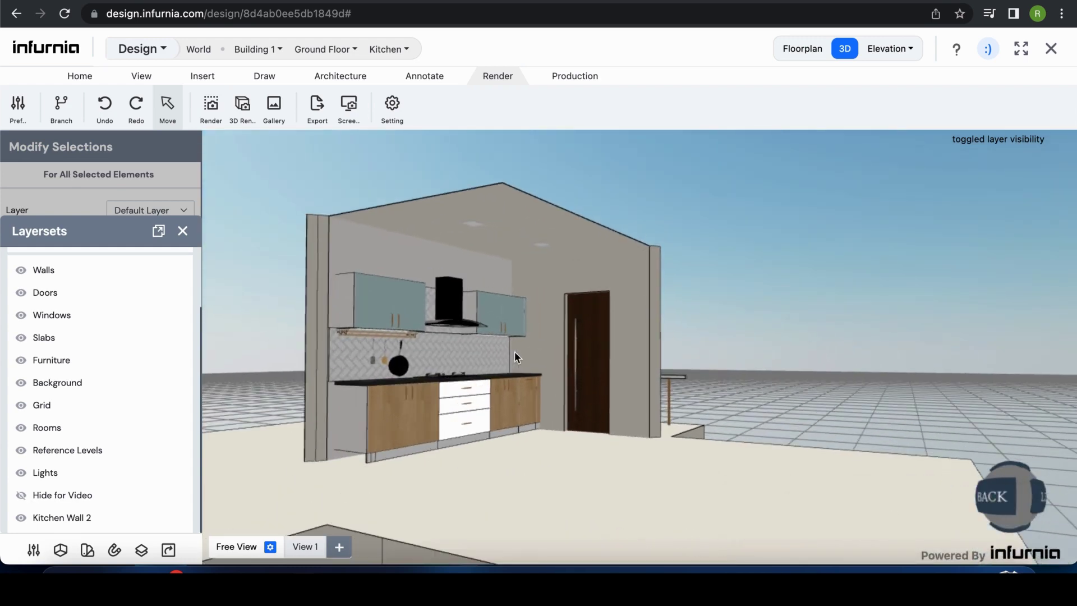
pyautogui.scroll(5, 514, 352)
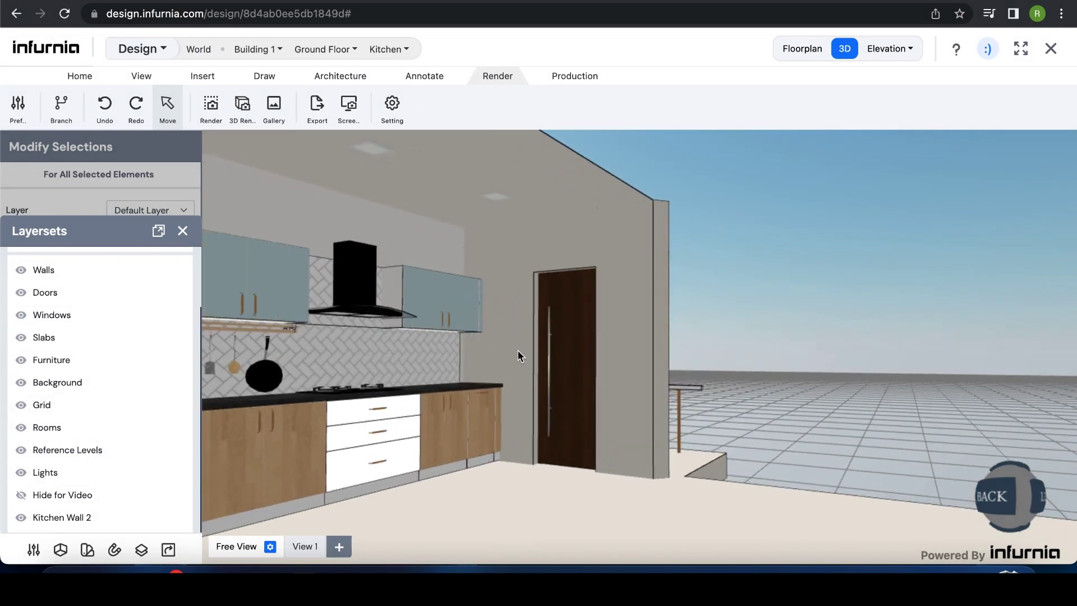
pyautogui.moveTo(509, 350); pyautogui.dragTo(921, 384)
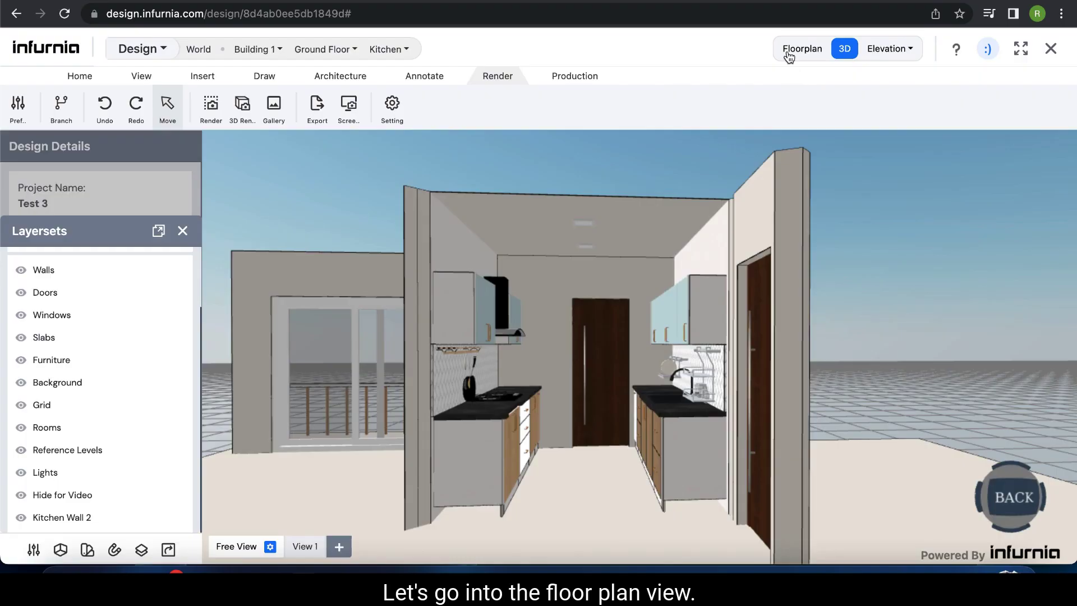
# - Place an elevation camera in the kitchen centre on the floorplan and turn it toward a cabinet wall
pyautogui.click(788, 53)
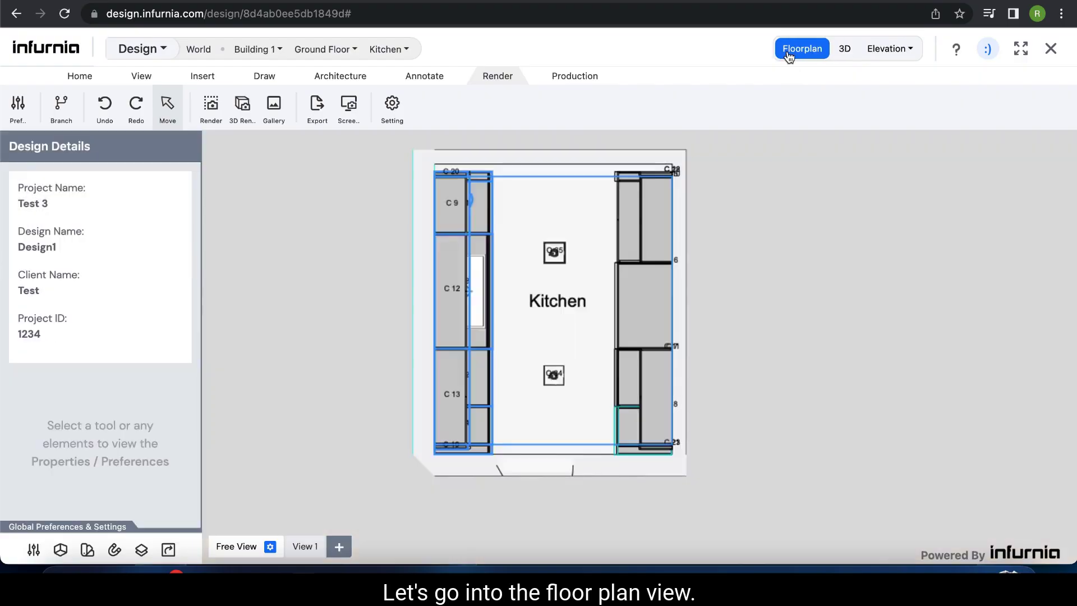
pyautogui.scroll(5, 715, 449)
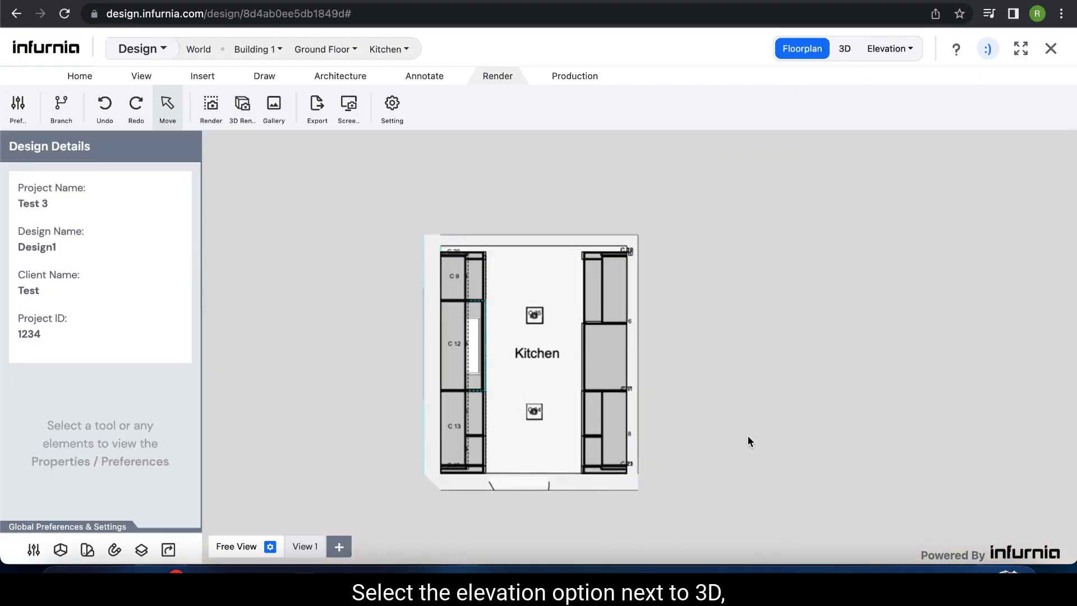
pyautogui.scroll(2, 747, 436)
pyautogui.click(887, 49)
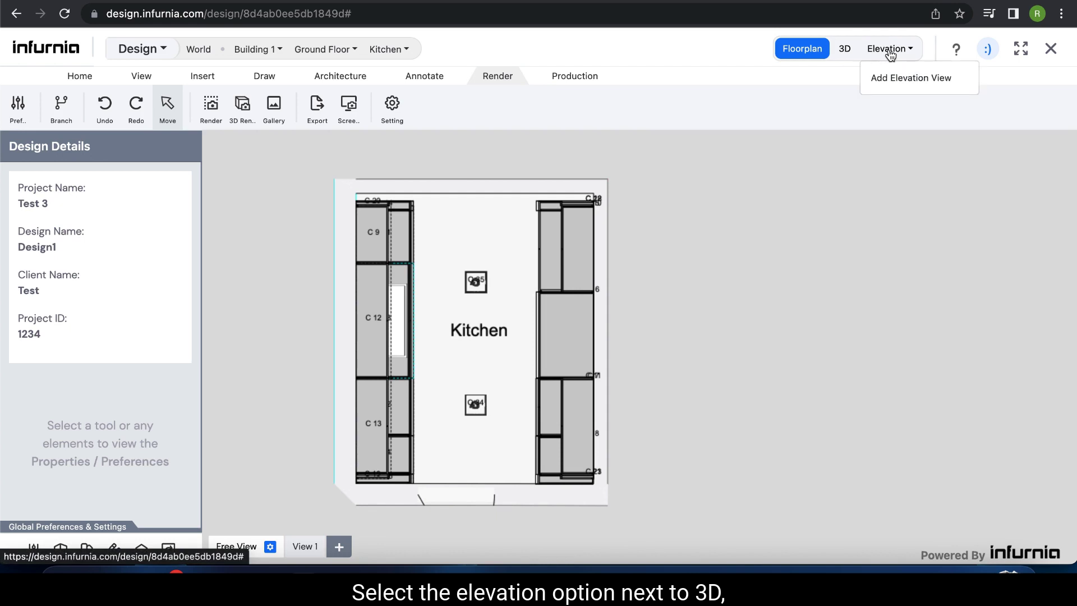
pyautogui.click(889, 78)
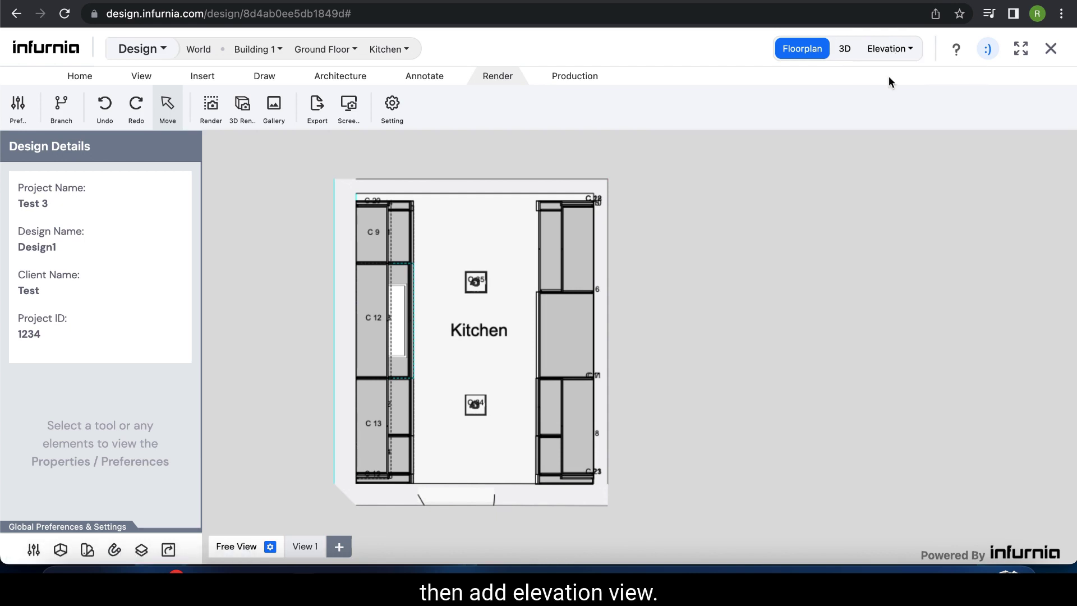
pyautogui.click(495, 368)
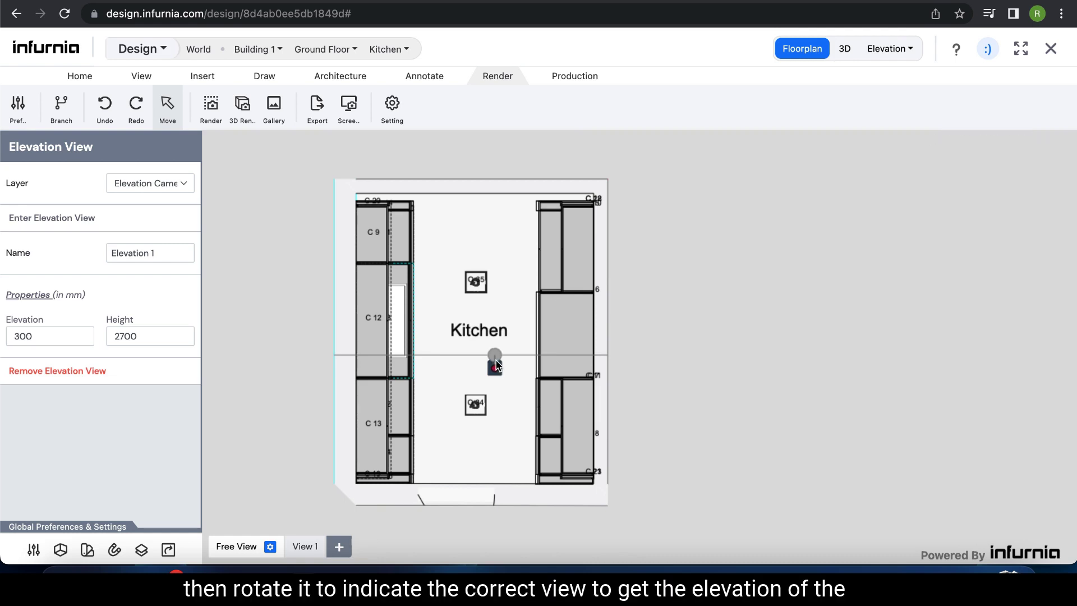
pyautogui.moveTo(490, 361); pyautogui.dragTo(482, 371)
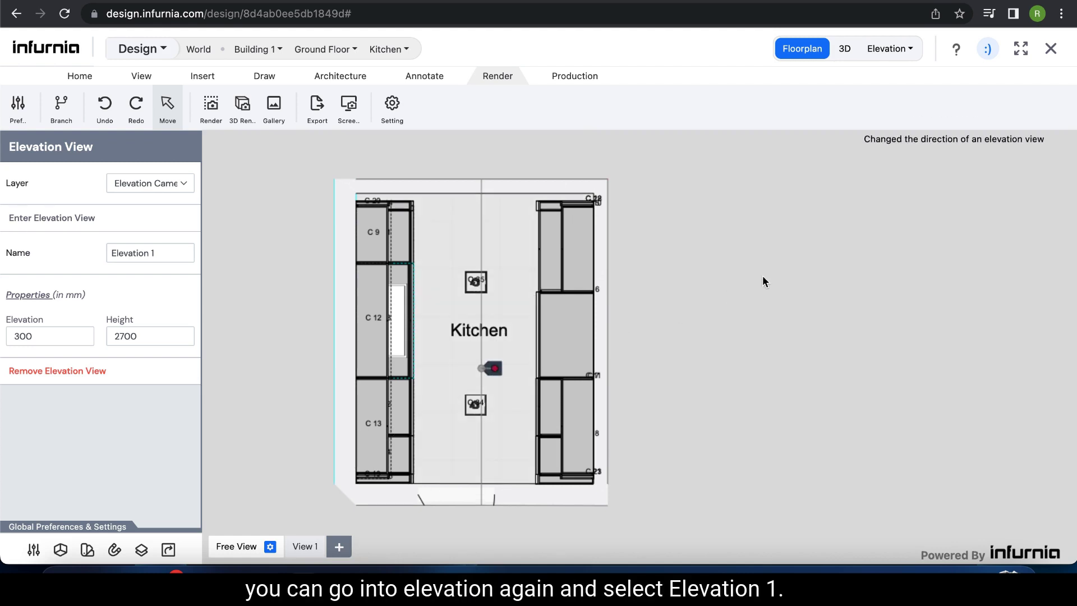
pyautogui.click(895, 50)
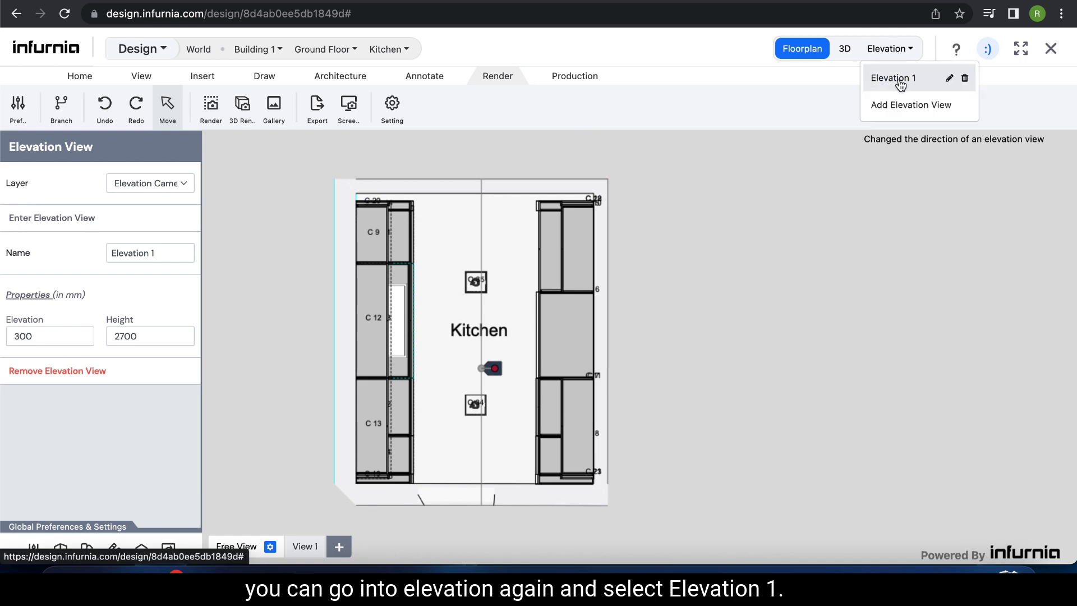
# - Open Elevation 1 and add aligned 1200 and 600 dimensions above the upper cabinets
pyautogui.click(897, 78)
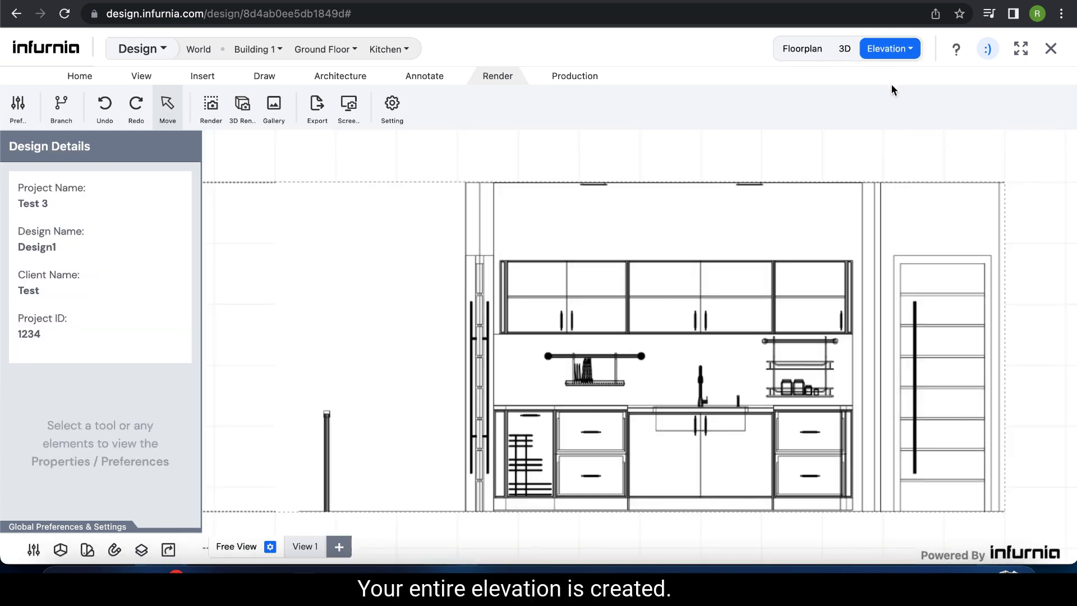
pyautogui.scroll(-1, 605, 357)
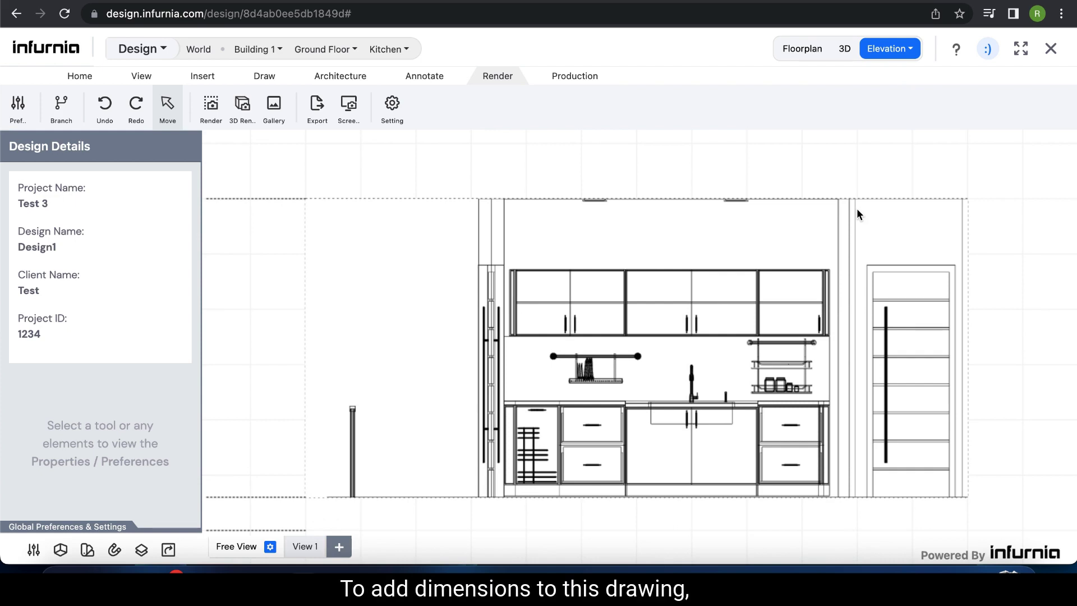
pyautogui.click(424, 76)
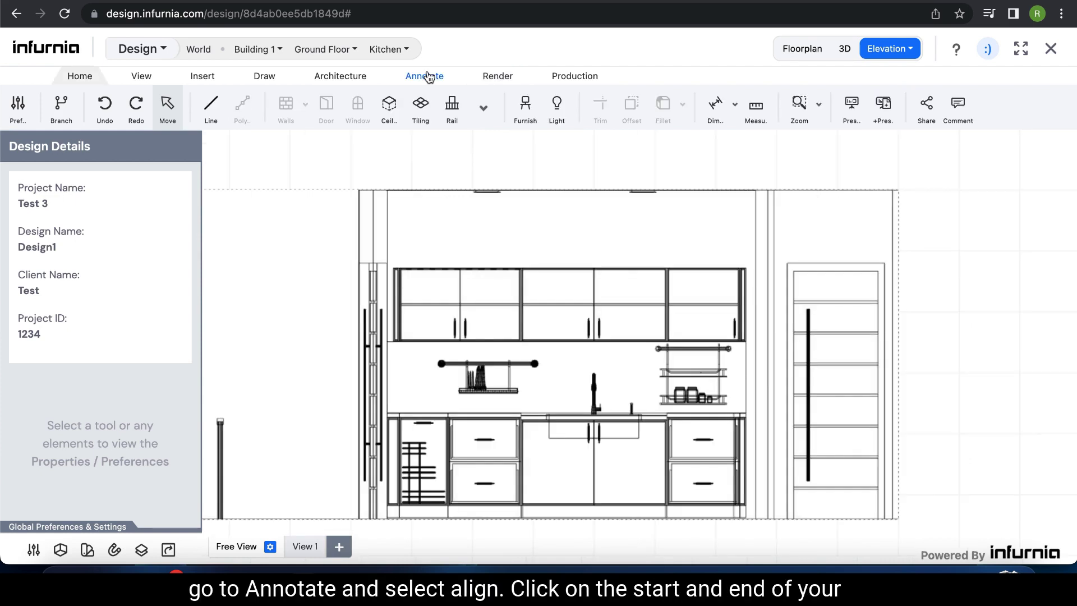
pyautogui.click(428, 77)
pyautogui.click(285, 104)
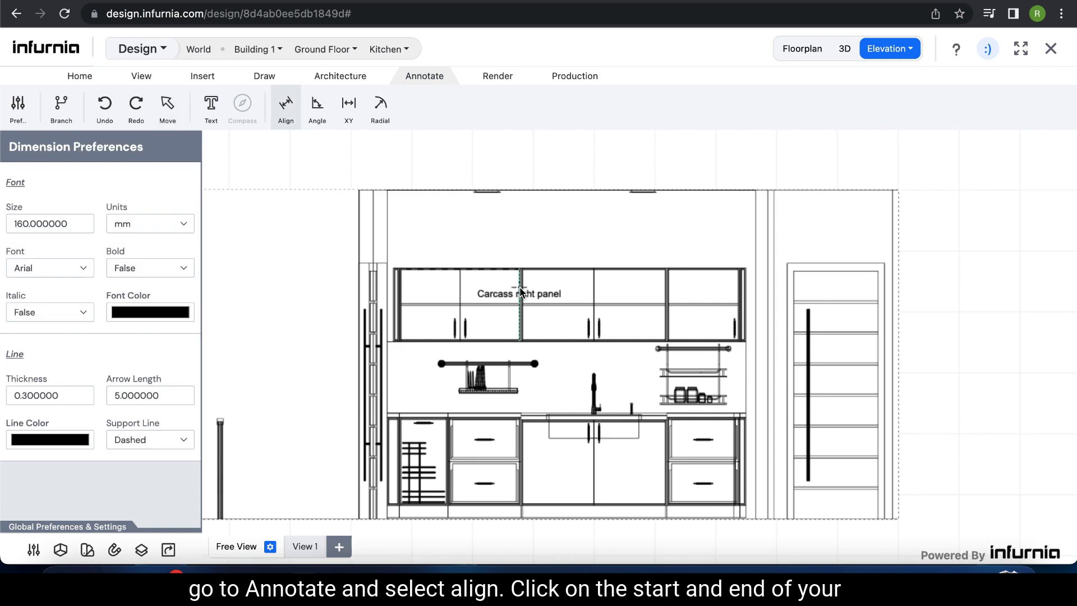
pyautogui.click(519, 287)
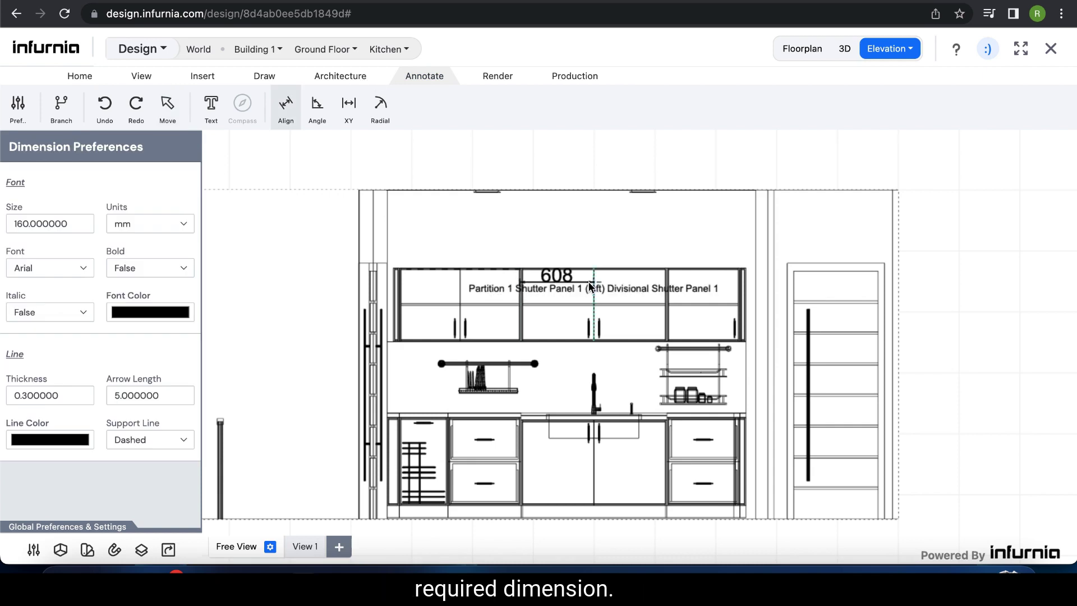
pyautogui.click(667, 286)
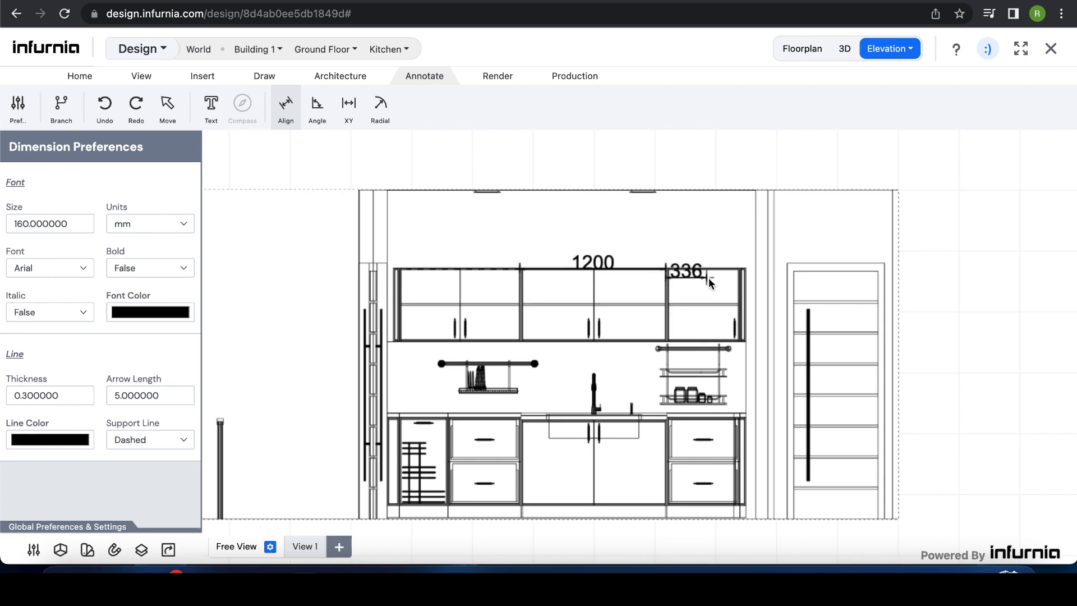
pyautogui.click(740, 283)
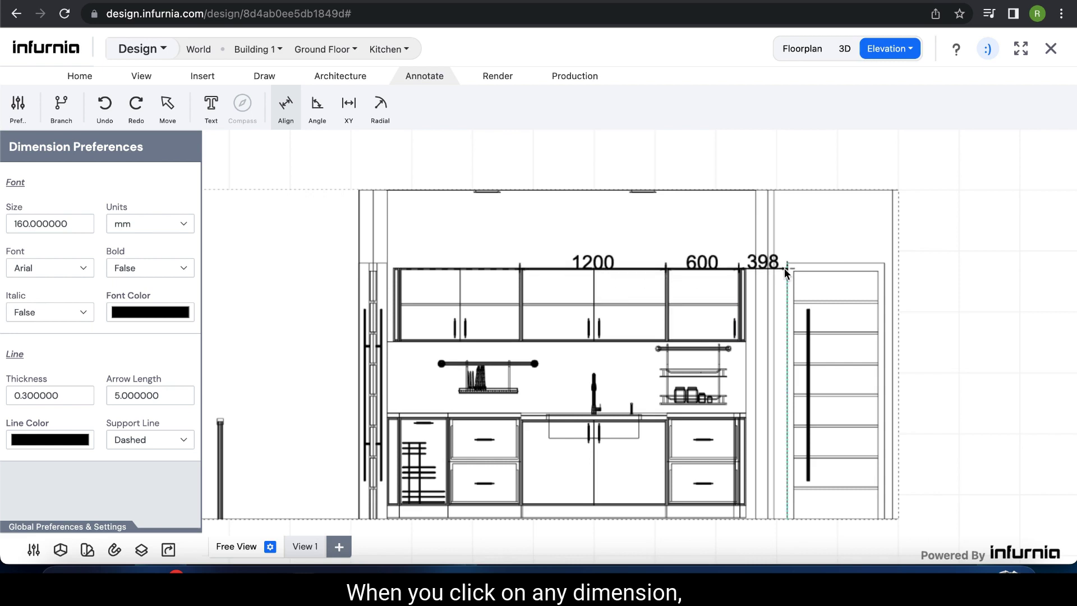
pyautogui.click(592, 174)
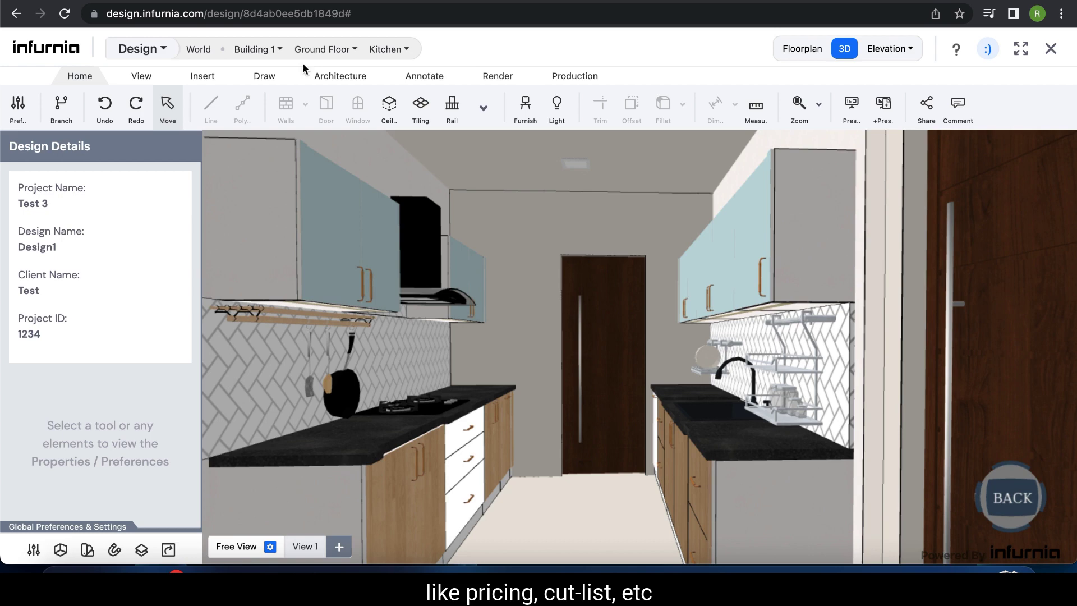
# - Generate the kitchen cut list from Production, scroll through its panel rows, then close it
pyautogui.click(562, 78)
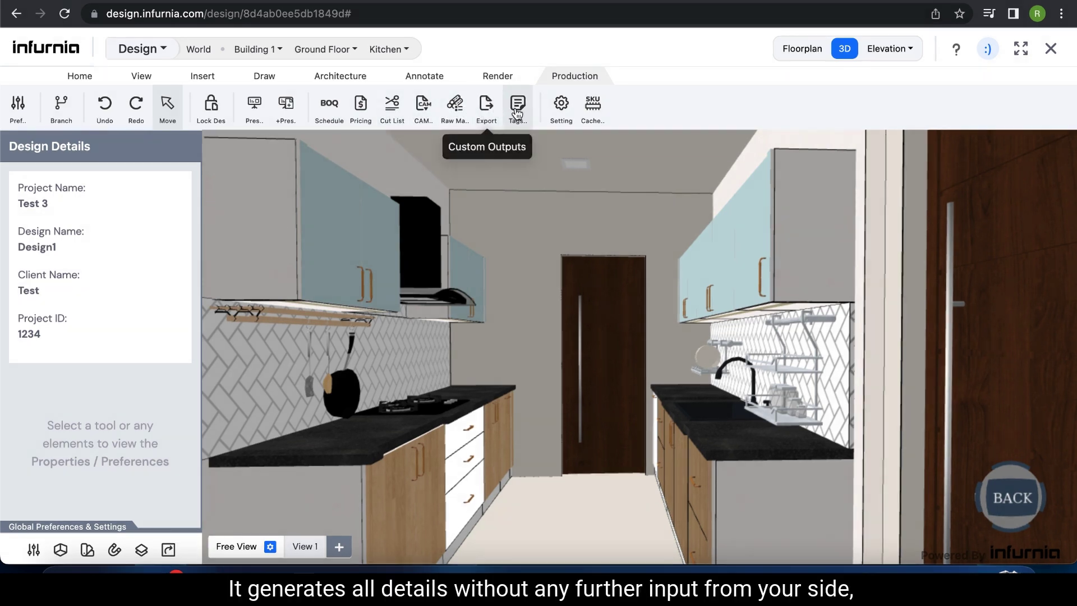
pyautogui.click(394, 112)
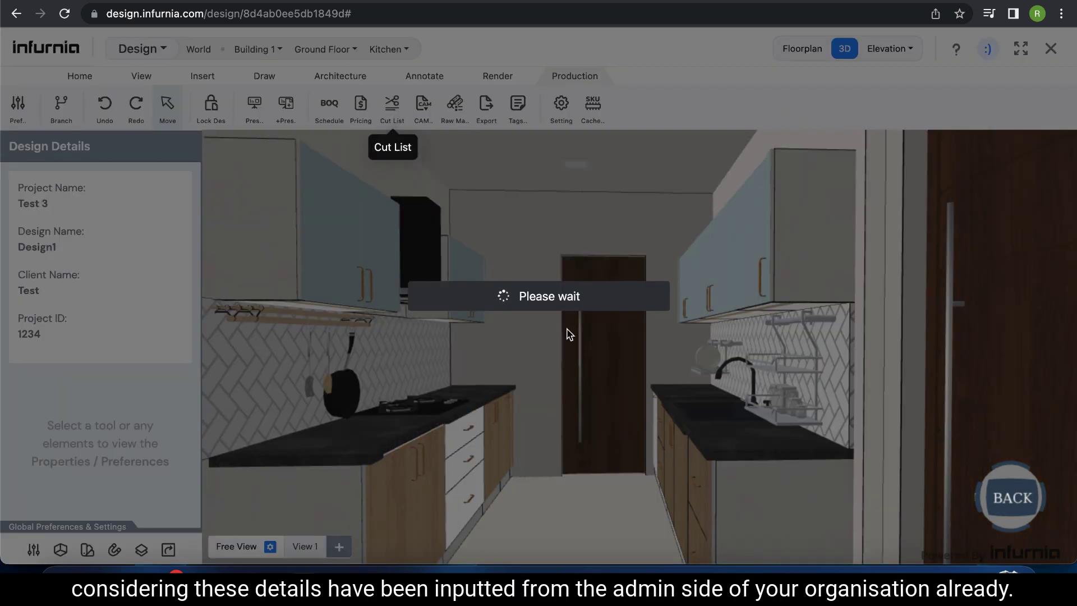
pyautogui.scroll(-1, 570, 335)
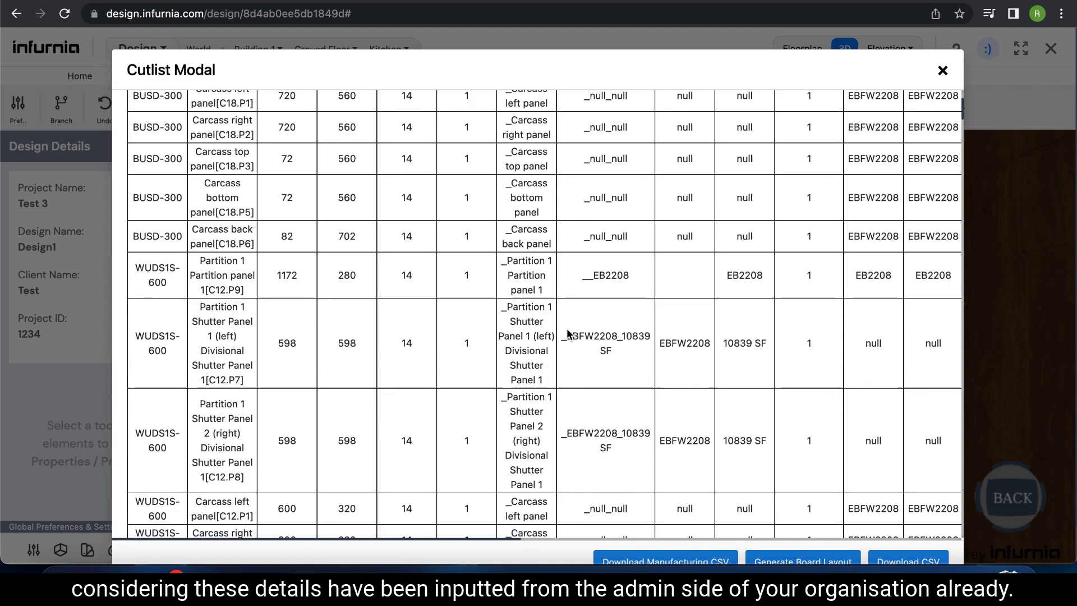
pyautogui.scroll(-20, 567, 333)
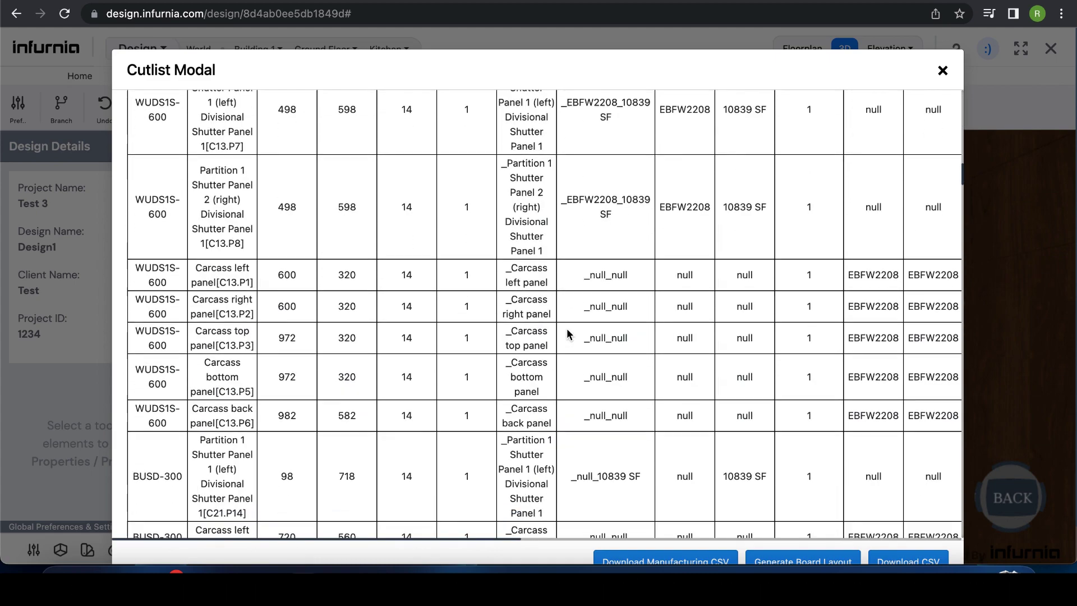
pyautogui.scroll(-10, 567, 333)
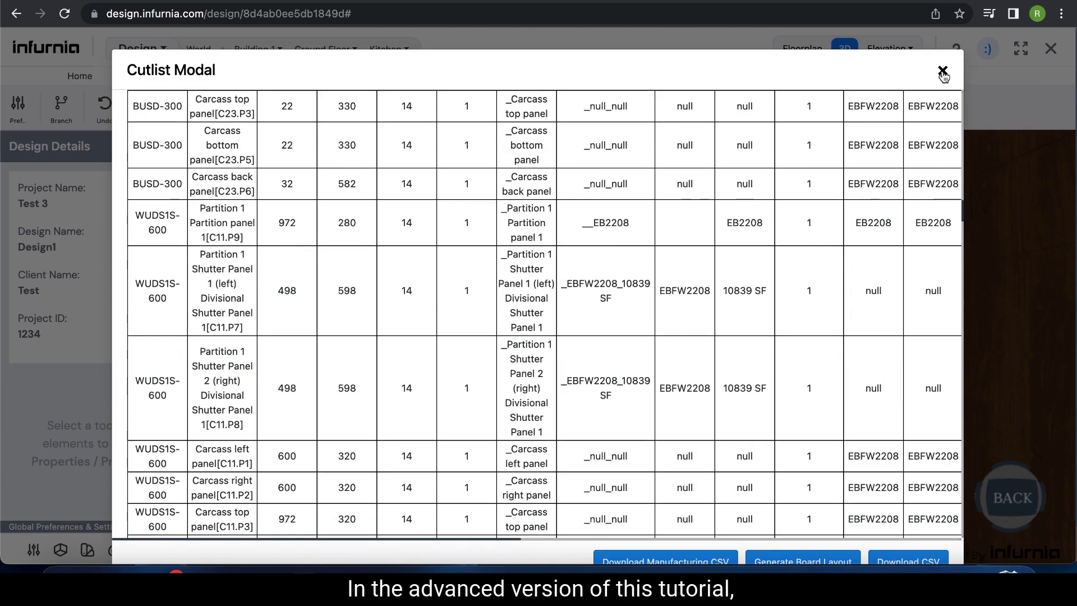
pyautogui.click(943, 71)
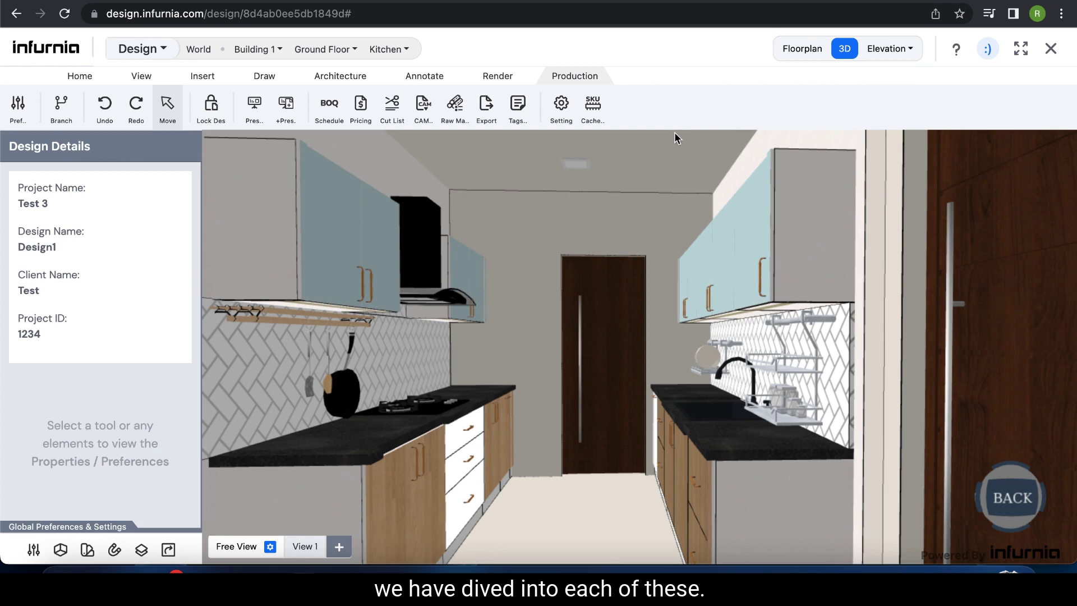